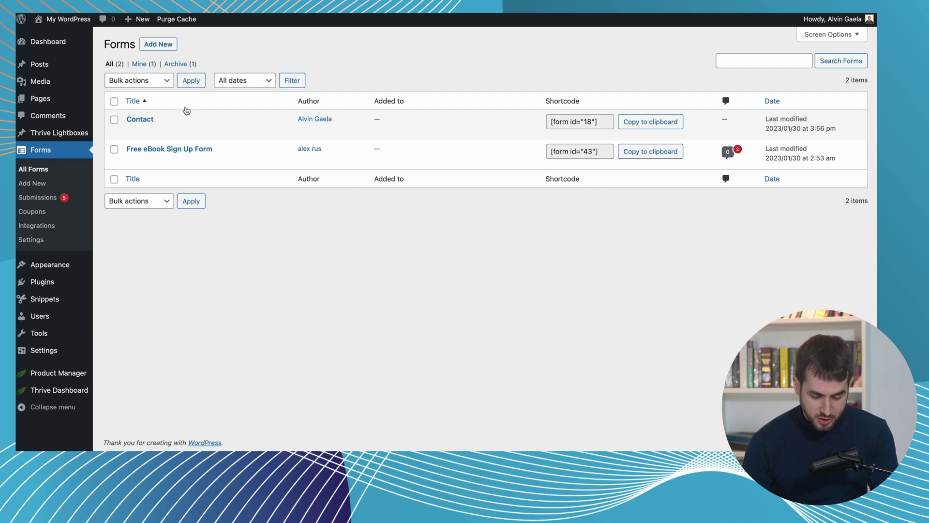
# Step: Create a new HappyForms form titled 'Stark Industries'
pyautogui.moveTo(161, 156)
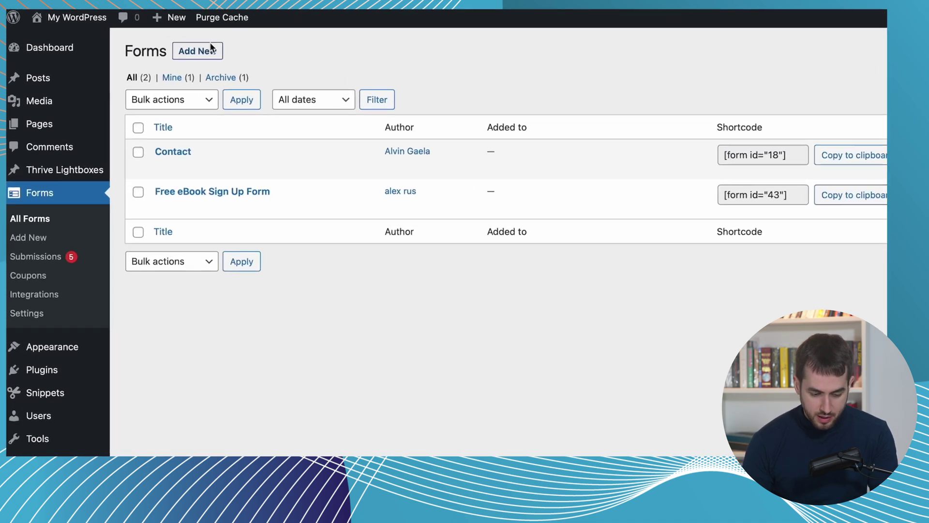
pyautogui.click(213, 50)
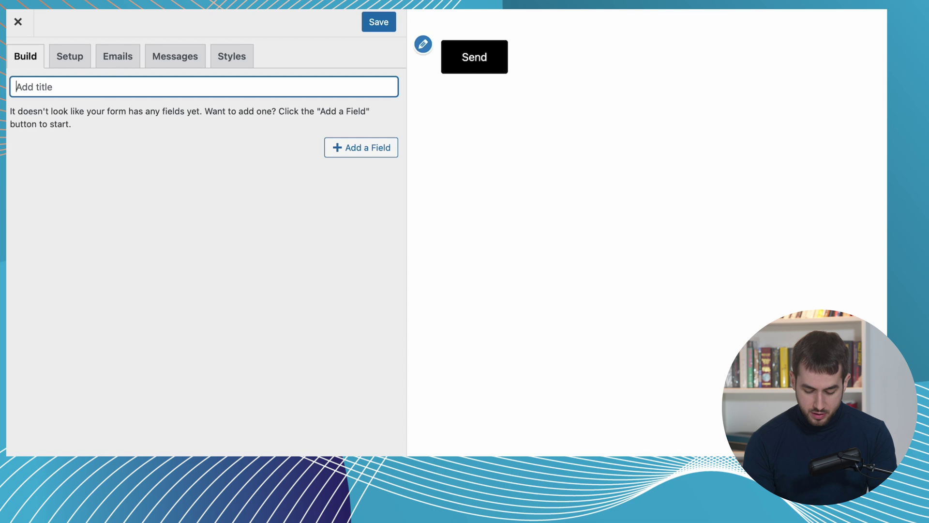
pyautogui.write('Slack Industries')
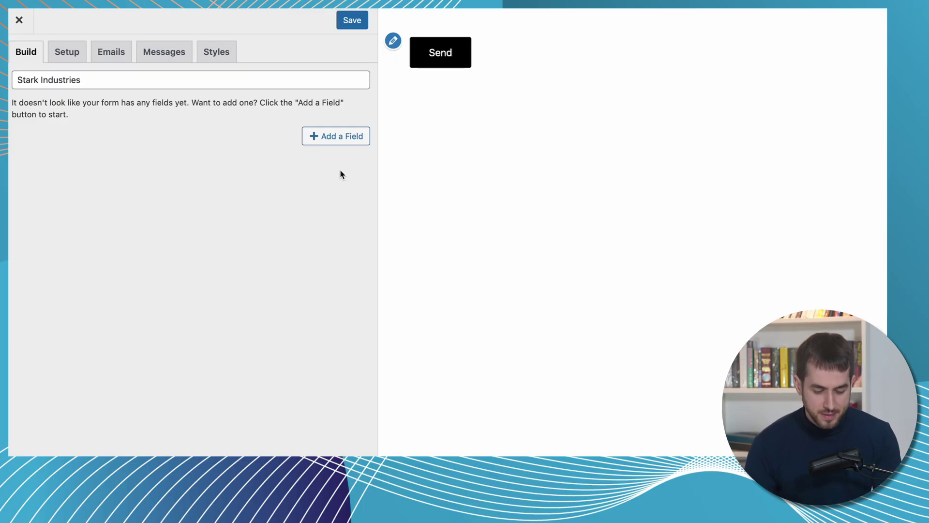
# Step: Add an Email field labelled Email, placeholder 'Your best email address', at Third width
pyautogui.click(338, 139)
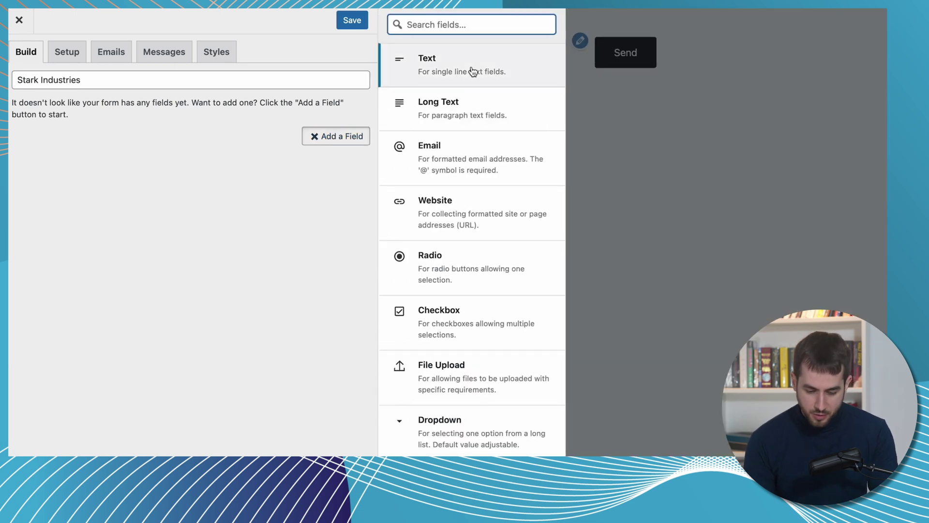
pyautogui.click(458, 155)
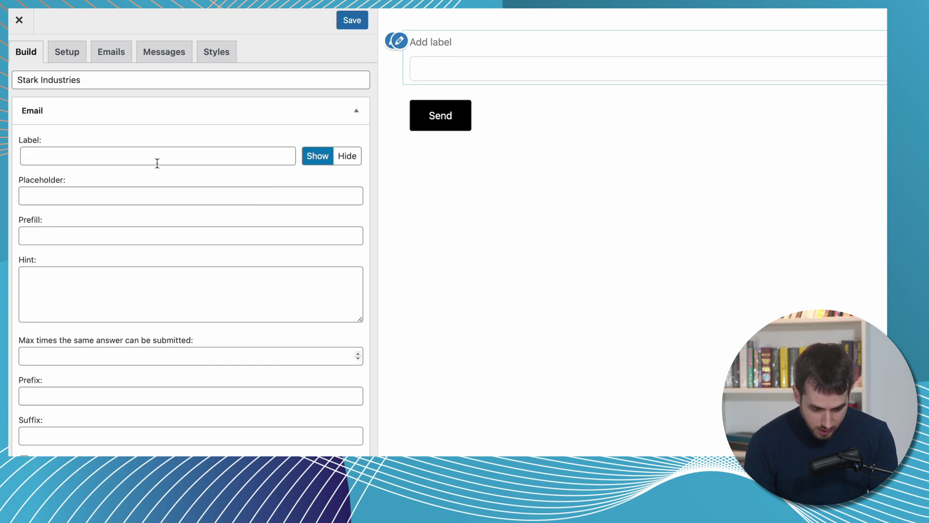
pyautogui.click(156, 161)
pyautogui.write('Email')
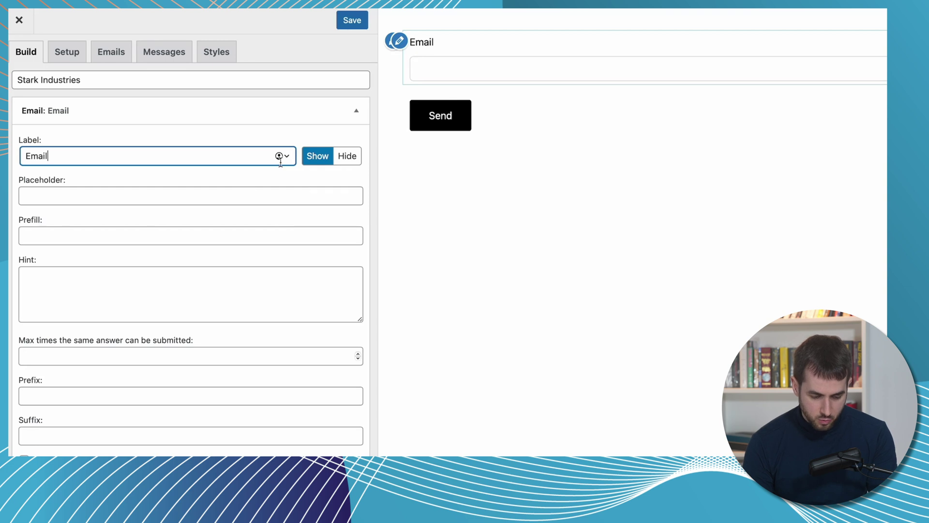
pyautogui.click(230, 197)
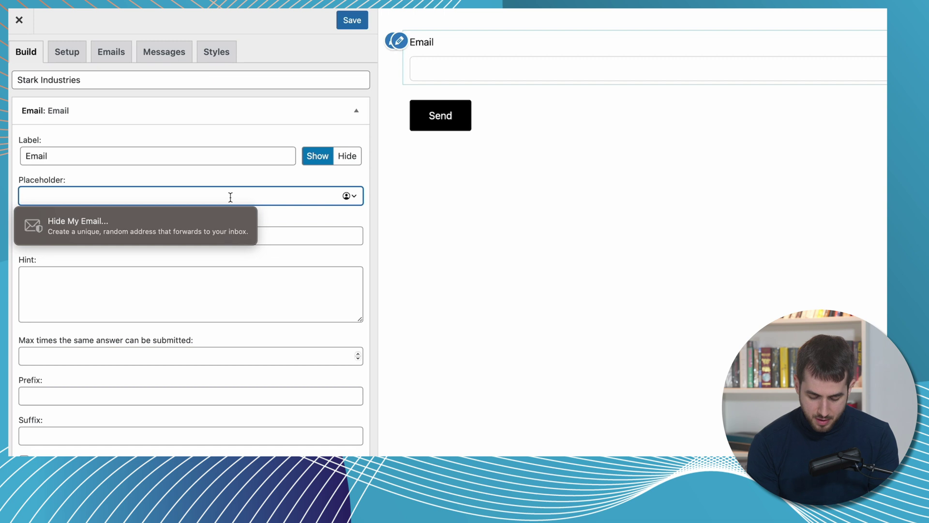
pyautogui.write('Your best email address')
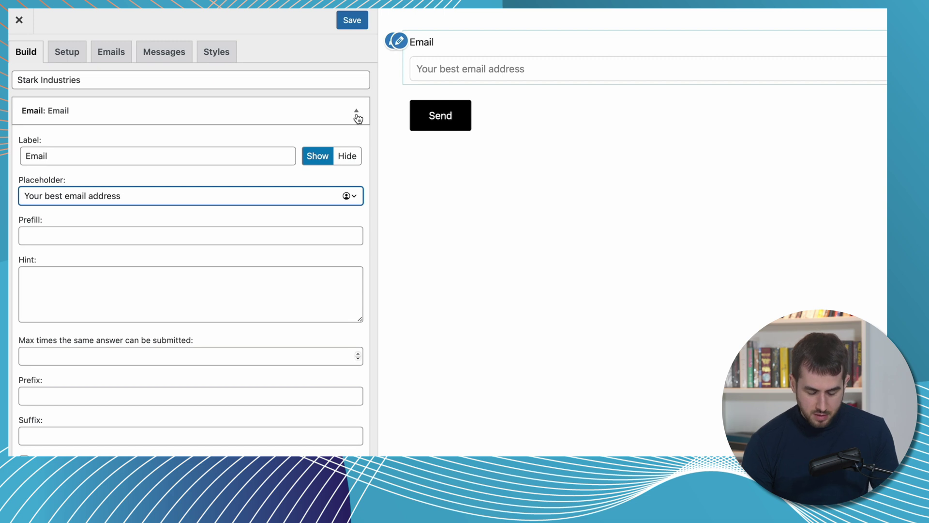
pyautogui.scroll(-3, 287, 237)
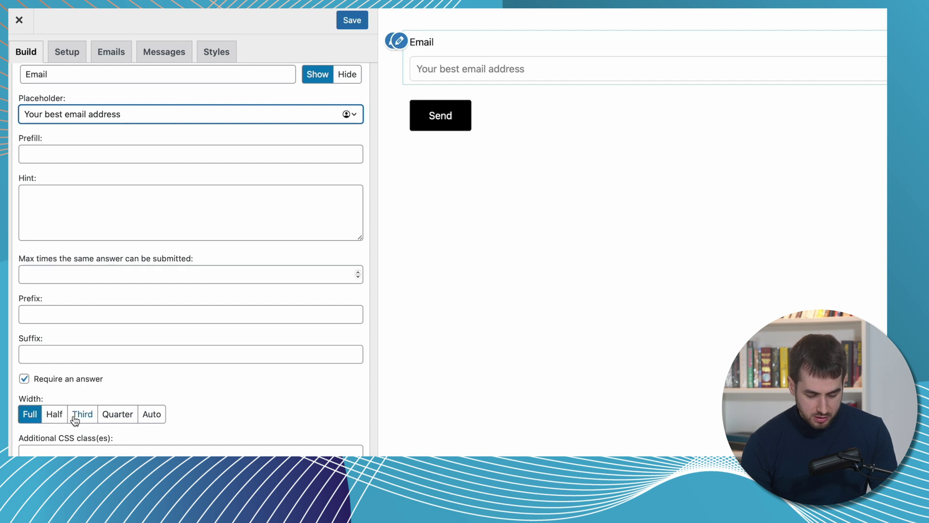
pyautogui.click(117, 414)
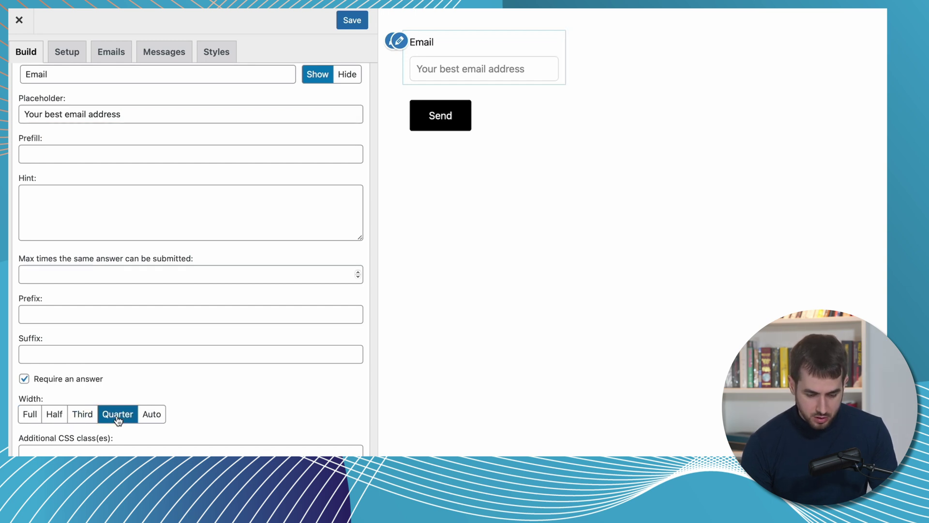
pyautogui.click(83, 414)
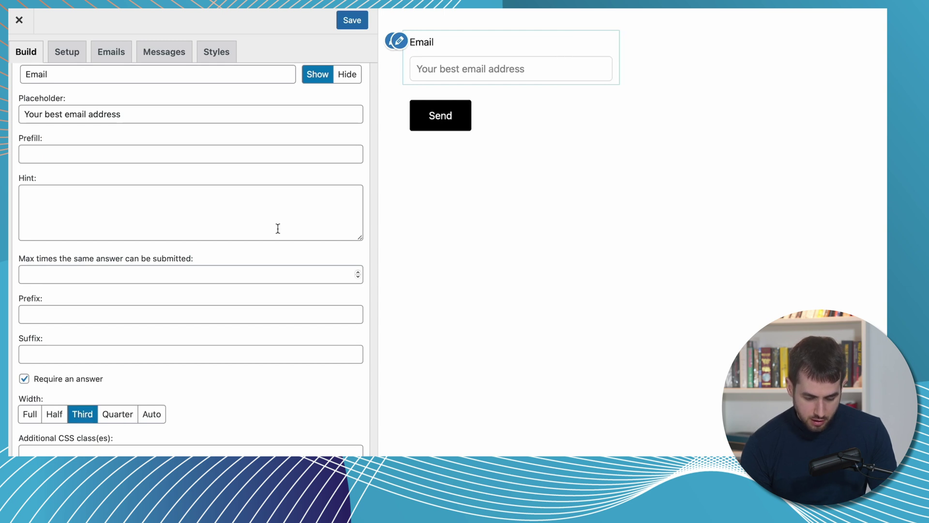
pyautogui.scroll(4, 319, 83)
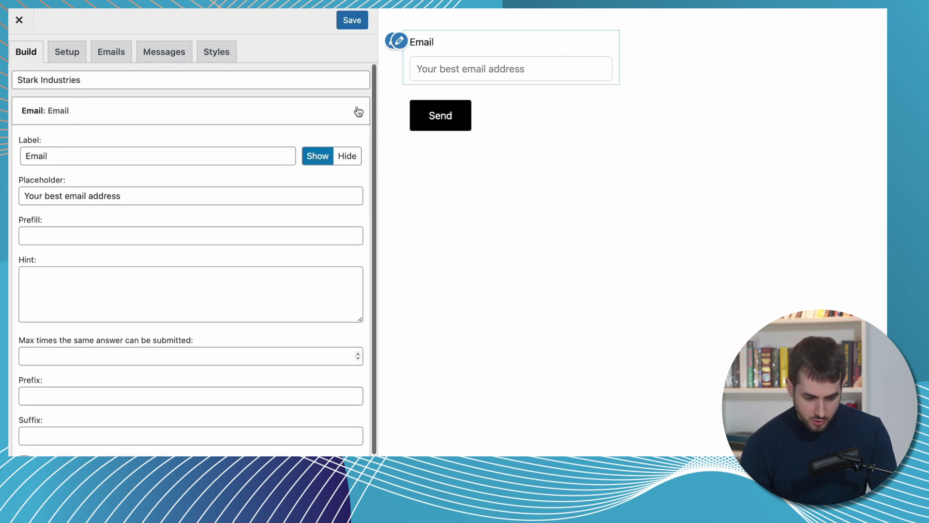
pyautogui.click(358, 111)
# Step: Add a First Name text field with placeholder 'Your first name'
pyautogui.click(332, 144)
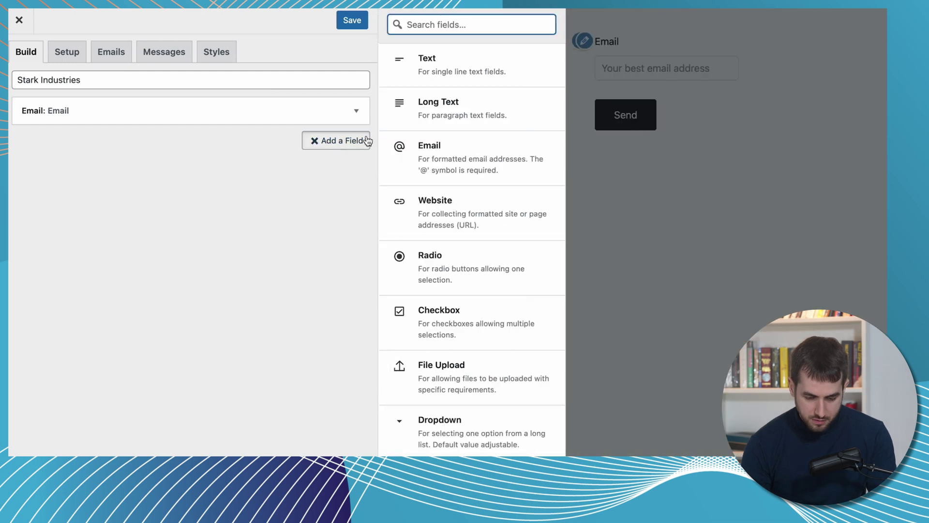
pyautogui.scroll(-2, 445, 233)
pyautogui.scroll(2, 445, 234)
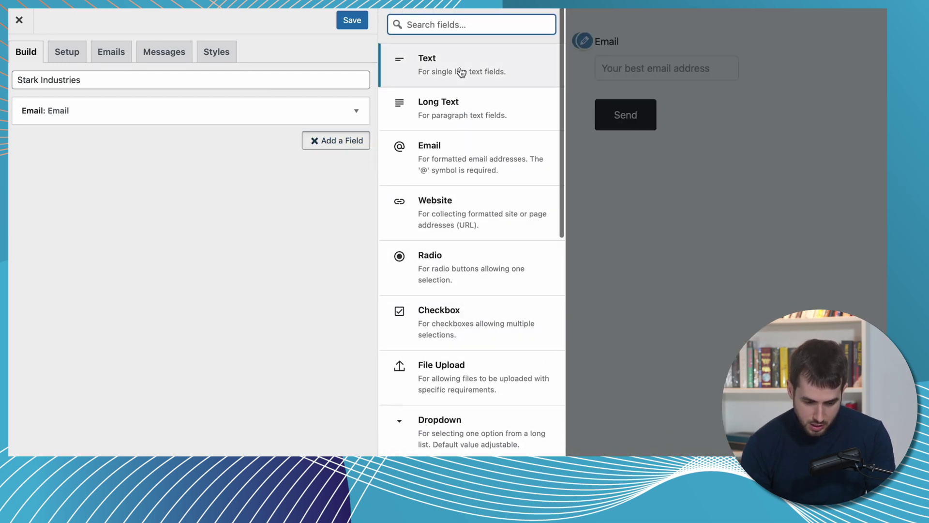
pyautogui.click(429, 73)
pyautogui.write('First Name')
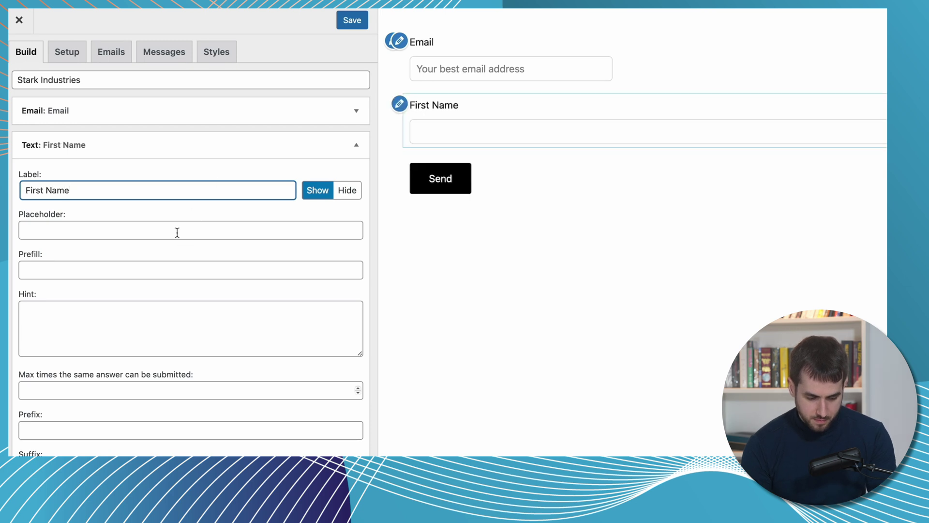
pyautogui.click(177, 232)
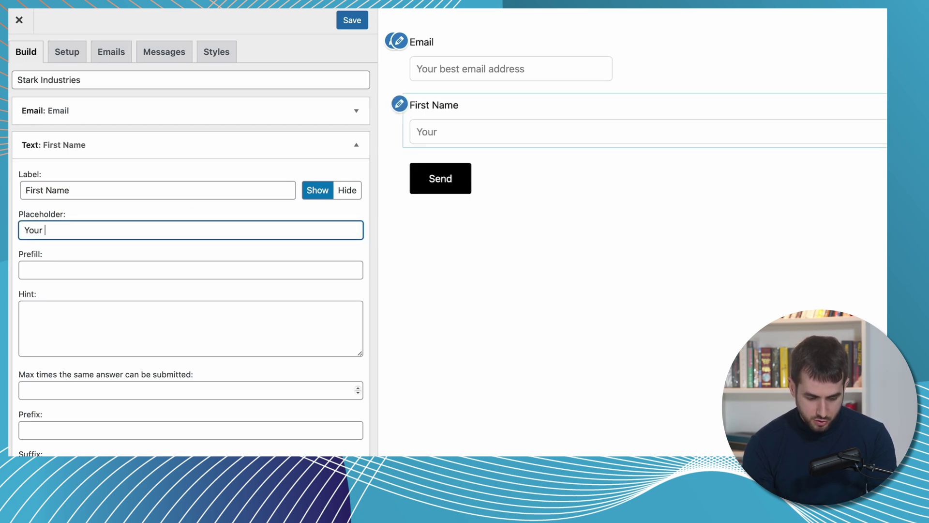
pyautogui.write('Your first name')
pyautogui.click(334, 144)
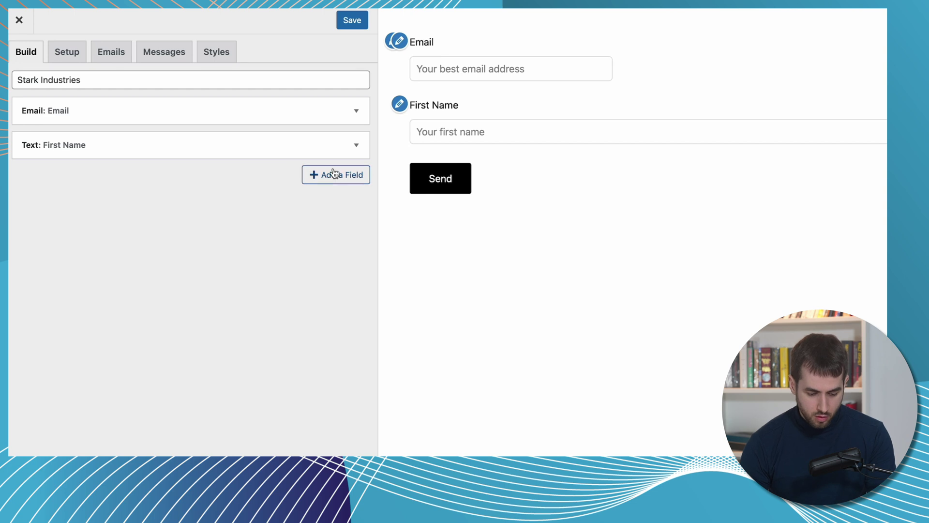
# Step: Add a Last Name text field with placeholder 'Your last name'
pyautogui.click(334, 175)
pyautogui.click(469, 78)
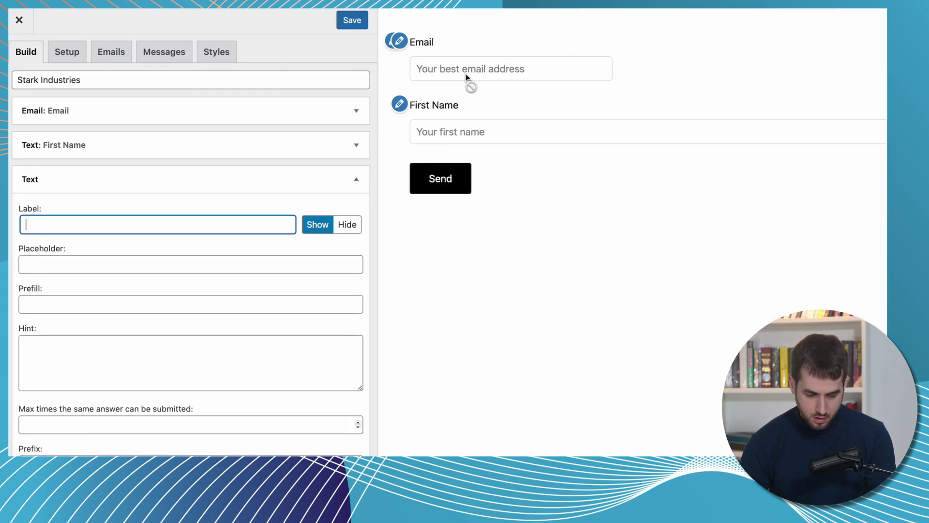
pyautogui.write('Last Name')
pyautogui.press('Tab')
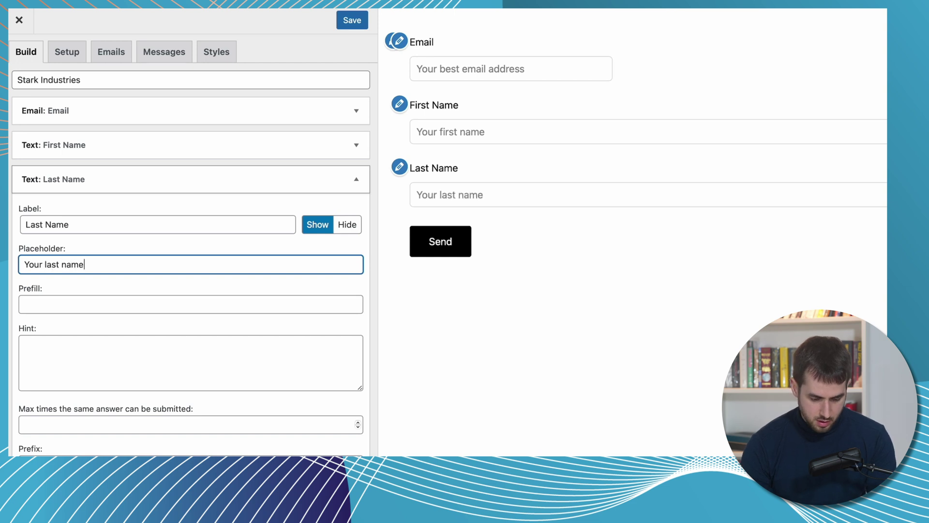
# Step: Add a Phone Number field with placeholder 'Your best phone number to reach you', International format, Third width
pyautogui.click(194, 179)
pyautogui.click(336, 209)
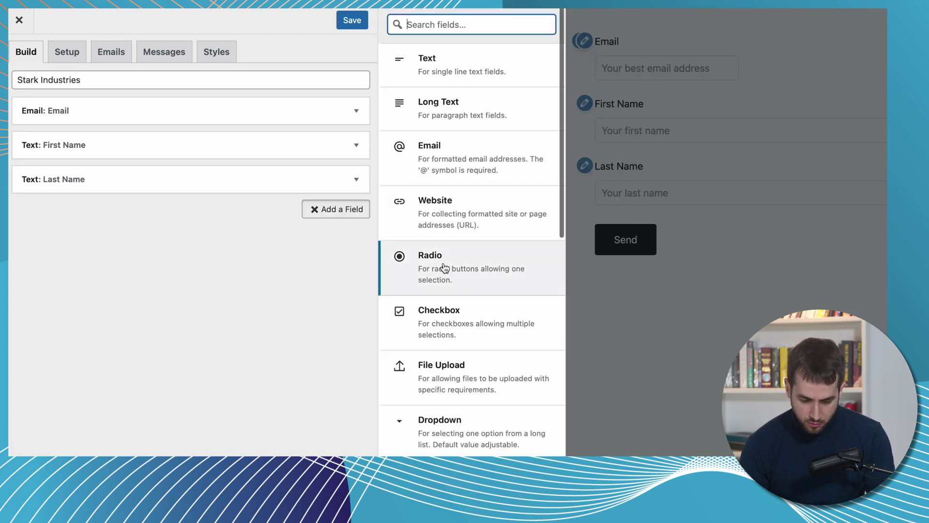
pyautogui.scroll(-5, 443, 267)
pyautogui.click(441, 299)
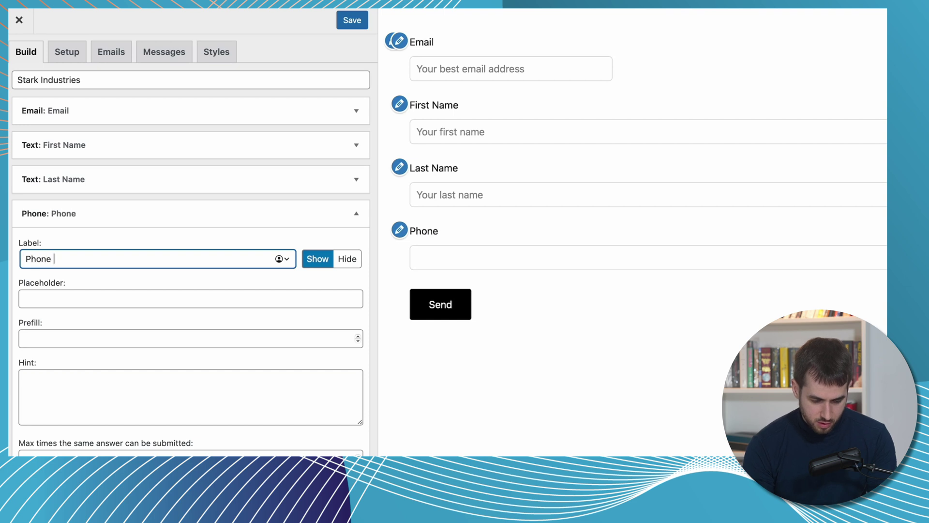
pyautogui.click(144, 298)
pyautogui.write('Your best phone number to reach you')
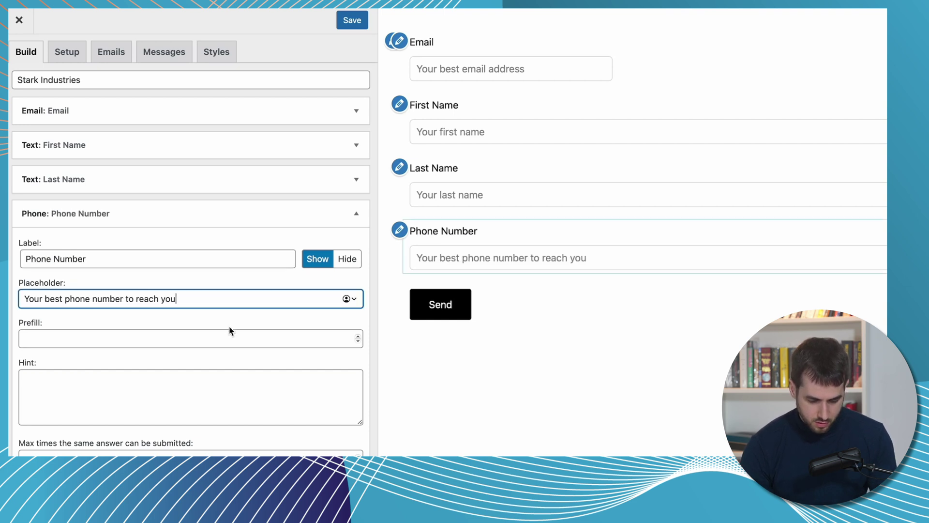
pyautogui.scroll(-5, 272, 317)
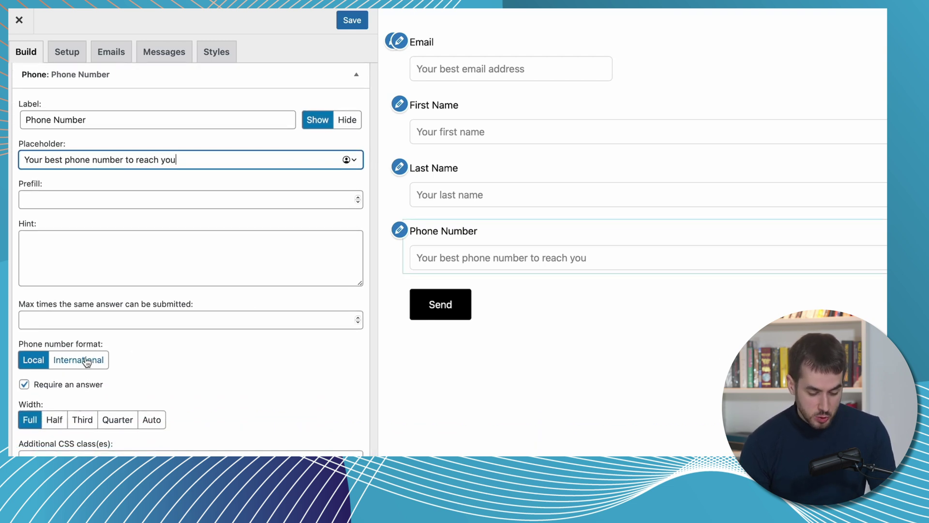
pyautogui.click(86, 362)
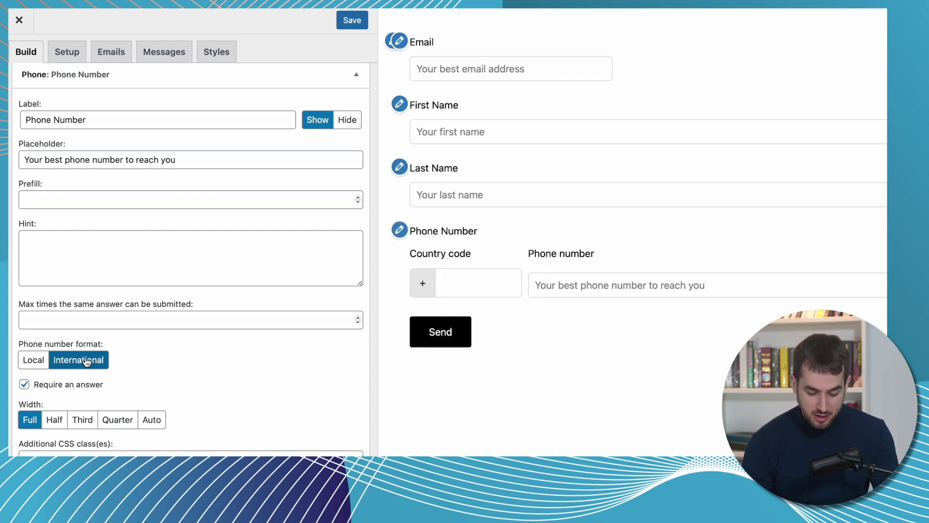
pyautogui.scroll(-1, 227, 360)
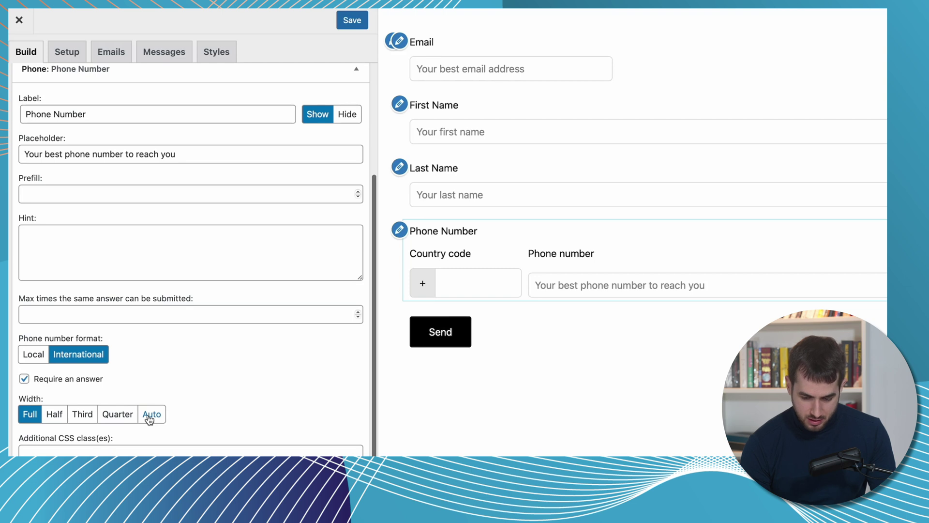
pyautogui.click(85, 425)
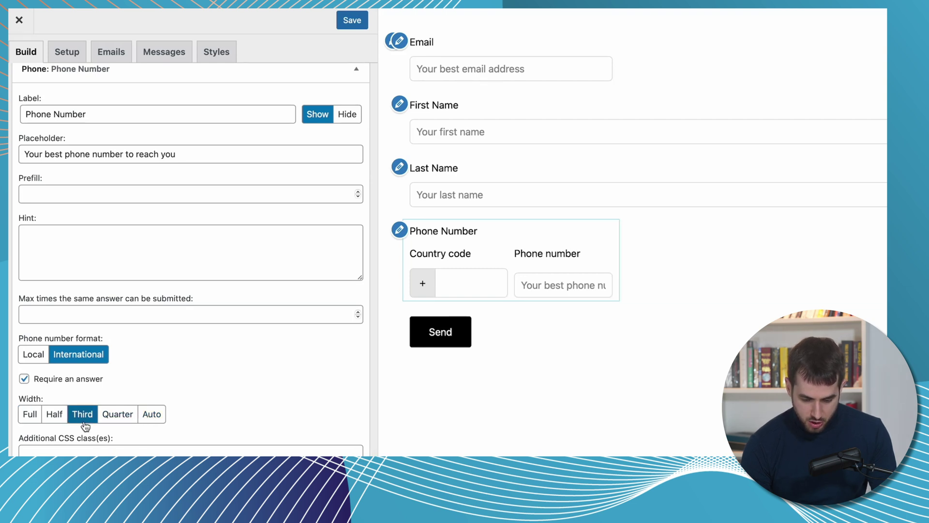
# Step: Set the Last Name field's width to Third
pyautogui.scroll(5, 334, 102)
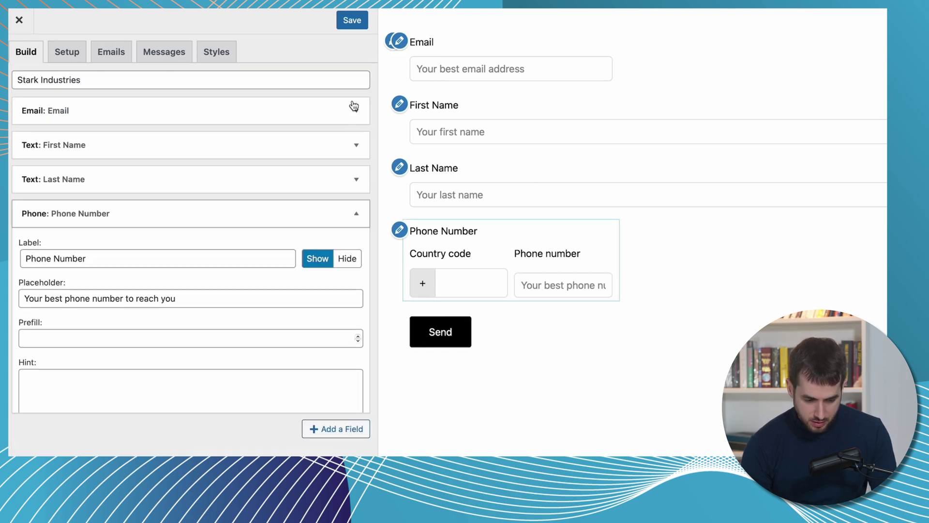
pyautogui.click(356, 179)
pyautogui.scroll(-4, 204, 311)
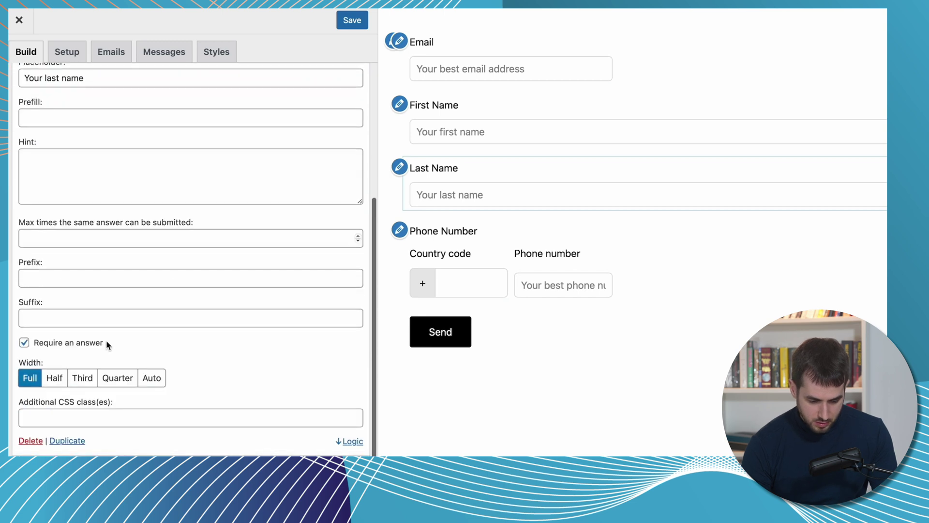
pyautogui.click(82, 377)
pyautogui.scroll(2, 367, 104)
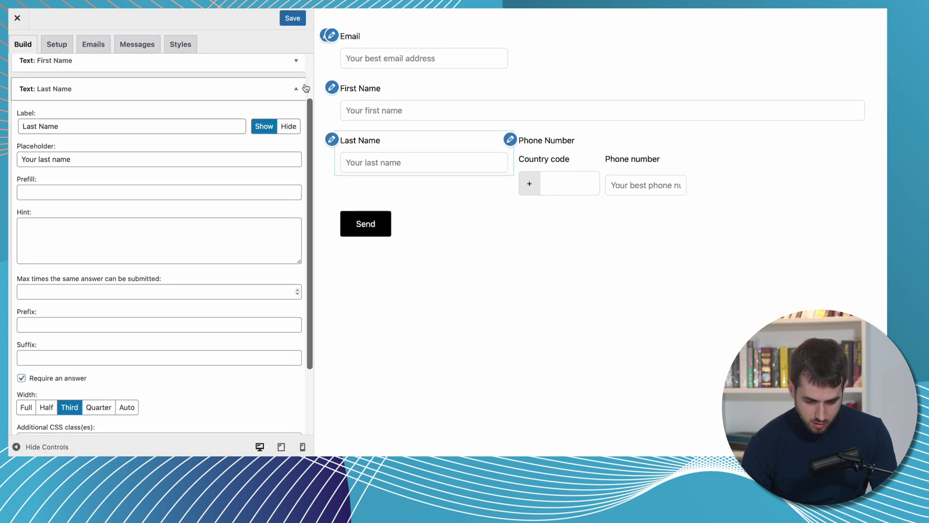
pyautogui.click(306, 88)
# Step: Set the First Name field's width to Third as well
pyautogui.click(297, 121)
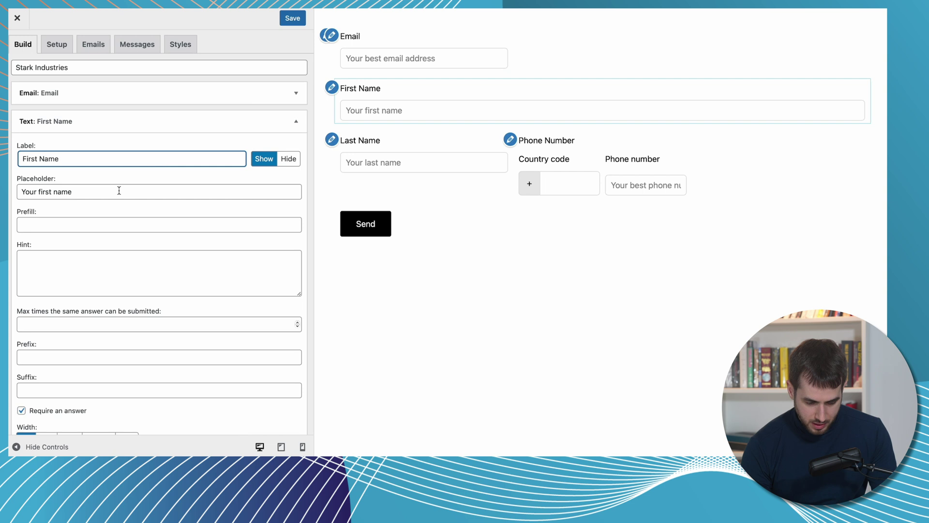
pyautogui.scroll(-2, 107, 222)
pyautogui.click(72, 345)
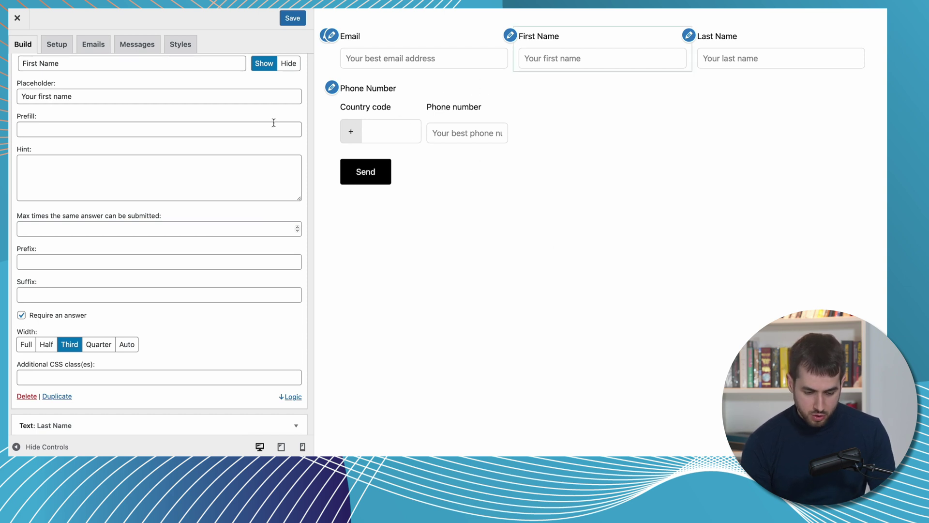
pyautogui.scroll(3, 274, 121)
pyautogui.click(299, 118)
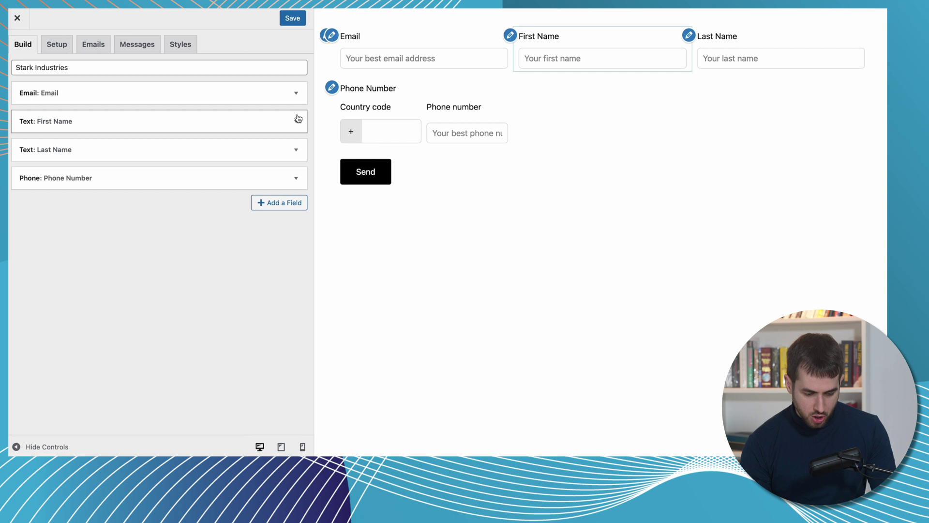
pyautogui.click(285, 202)
# Step: Add a Checkbox field labelled 'Which projects are you interested in investing in?'
pyautogui.scroll(-4, 479, 300)
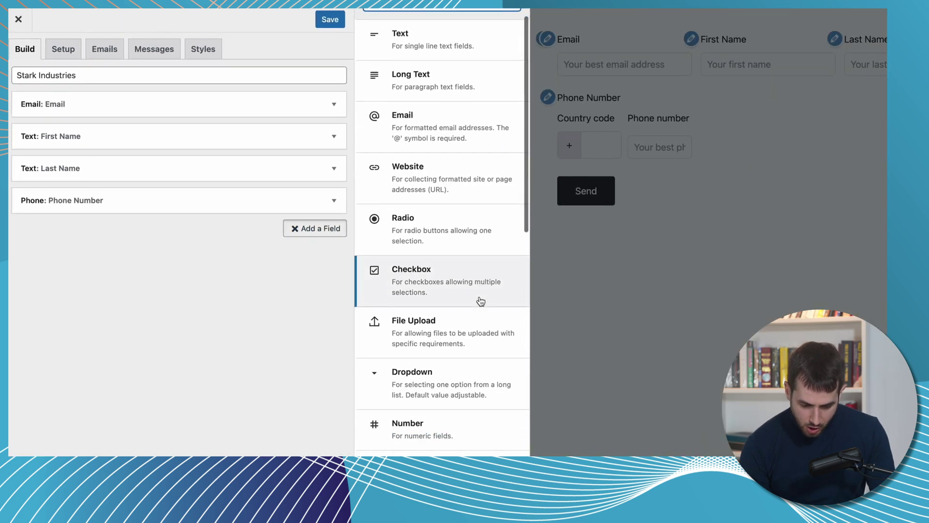
pyautogui.scroll(4, 469, 223)
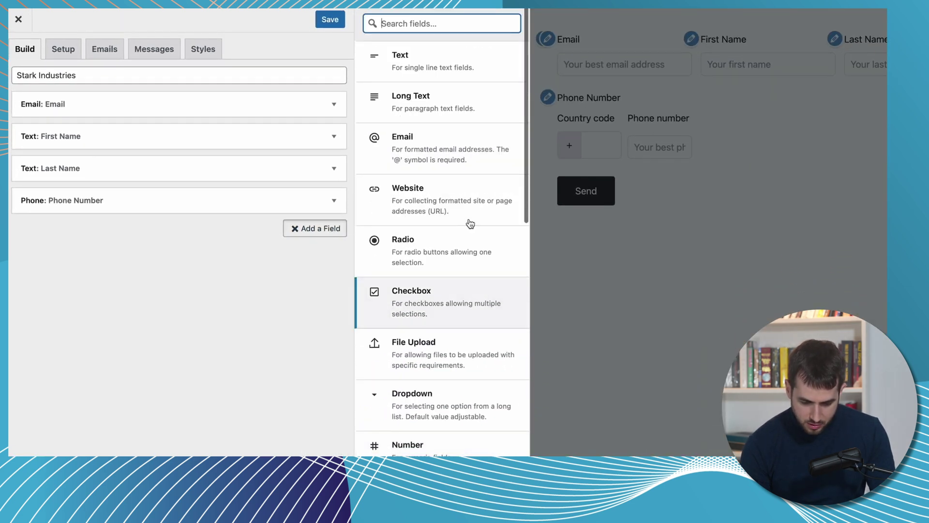
pyautogui.click(450, 292)
pyautogui.click(158, 272)
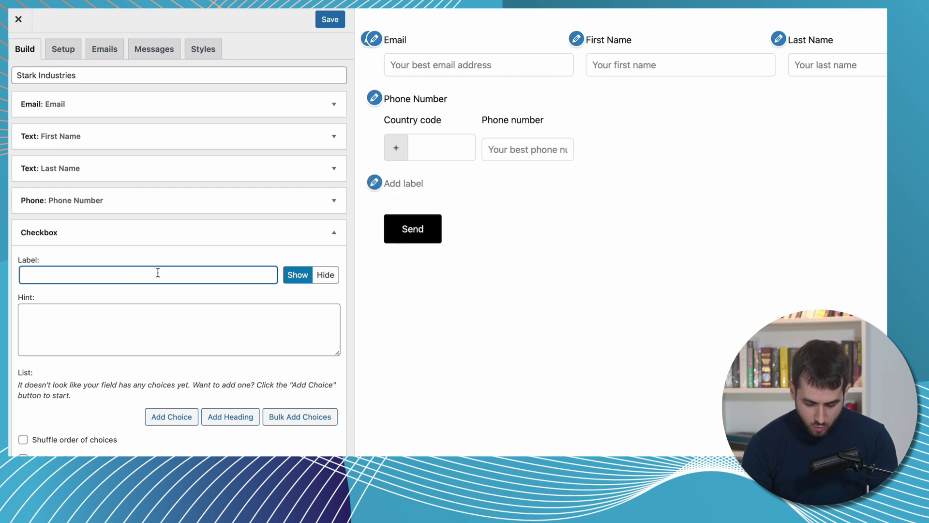
pyautogui.write('Which proj')
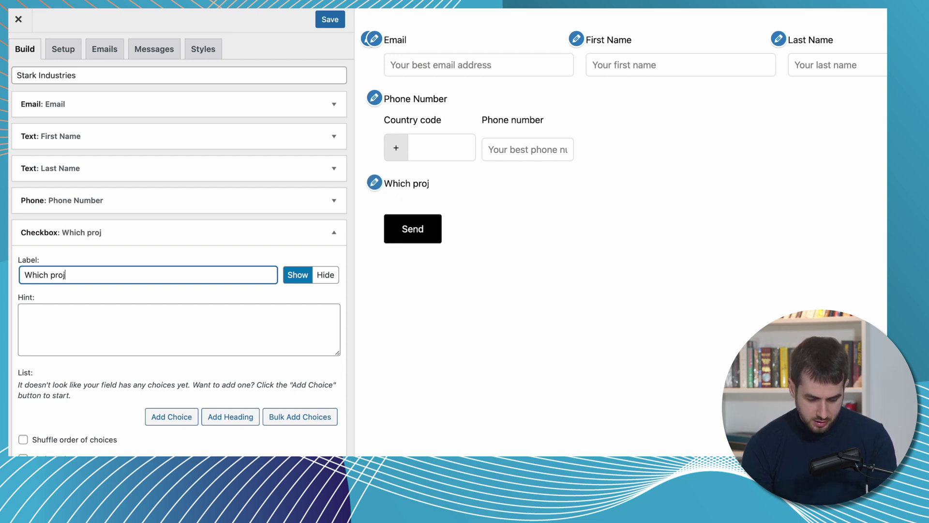
pyautogui.write('ects are you in')
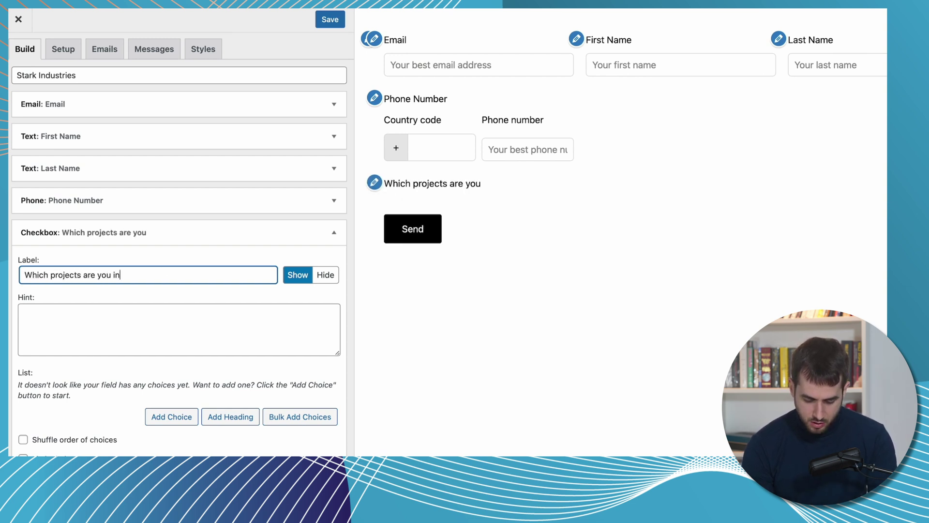
pyautogui.write('terested in investing in?')
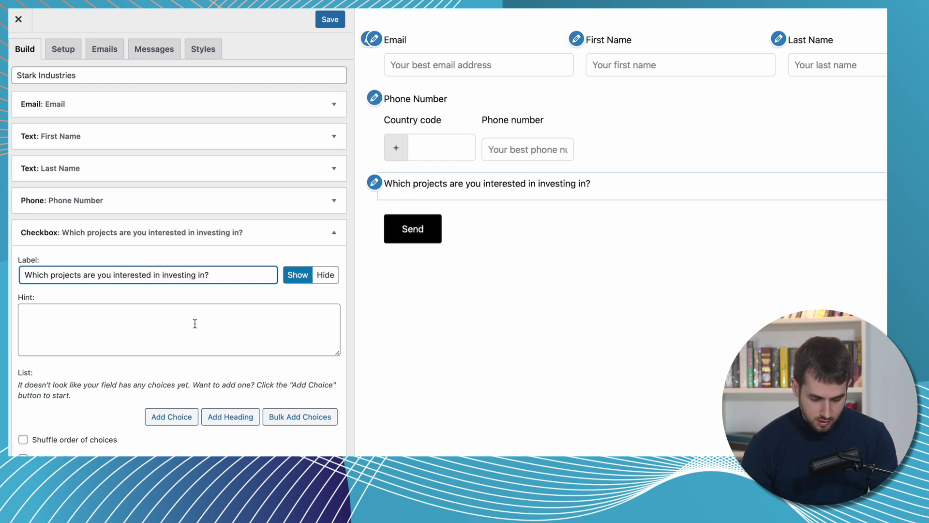
# Step: Add choices 2025 Iron Man Suit, 2030 Vibranium Shield, 2035 Batmobile, 2040 AR Thrive Architect
pyautogui.scroll(-5, 195, 322)
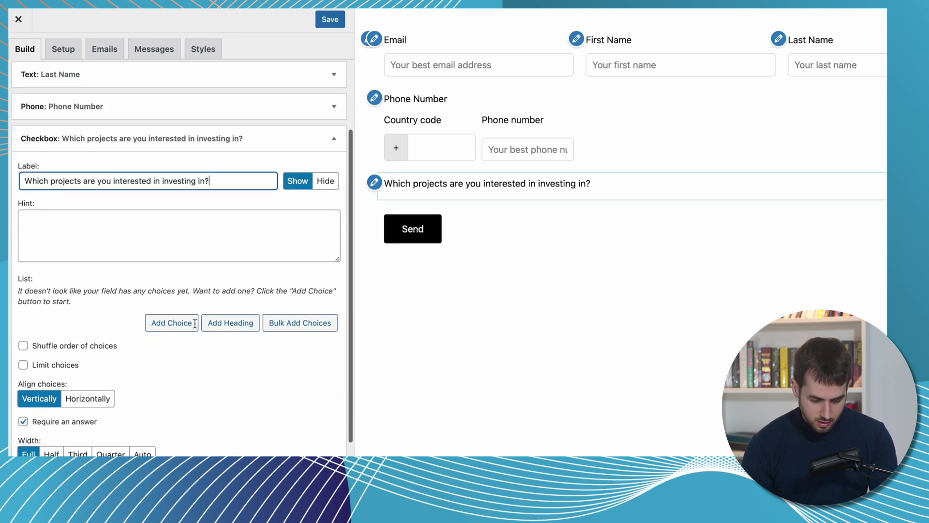
pyautogui.click(177, 256)
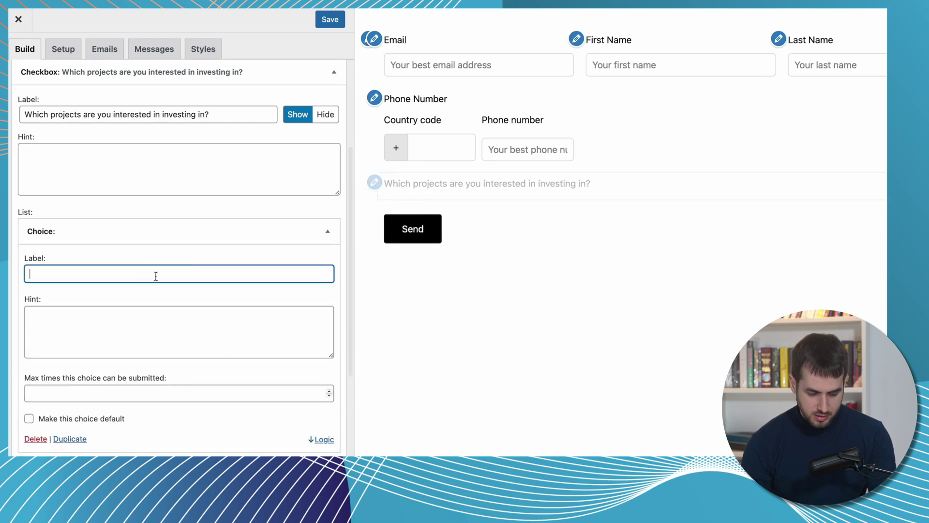
pyautogui.write('202')
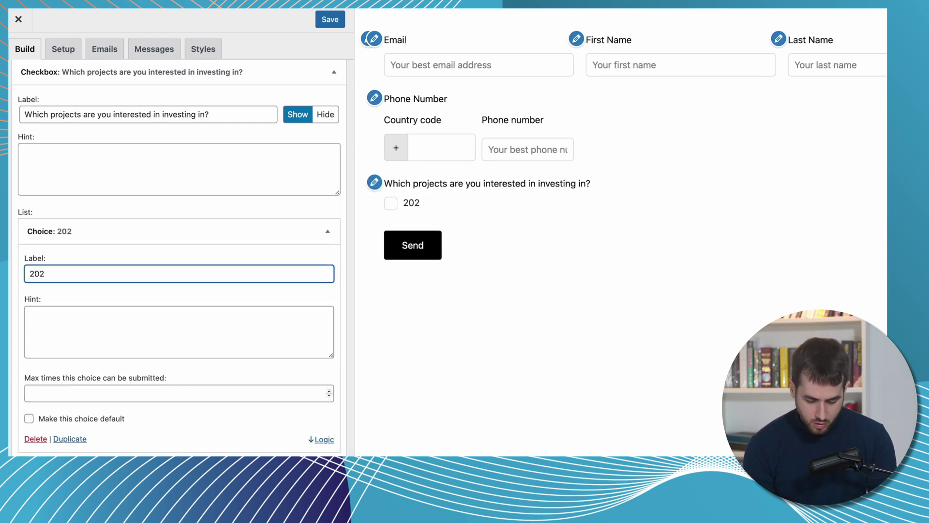
pyautogui.write('5 Iron Man Suit')
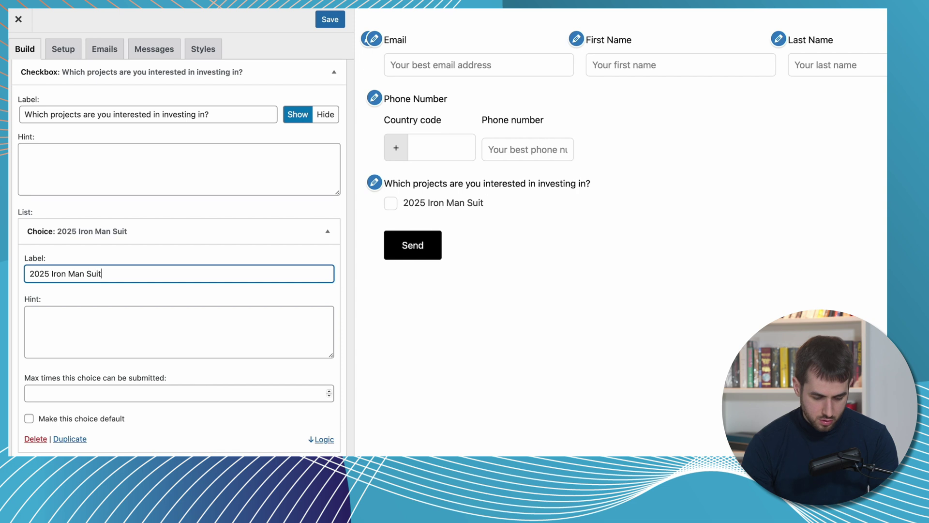
pyautogui.scroll(-2, 179, 256)
pyautogui.click(171, 411)
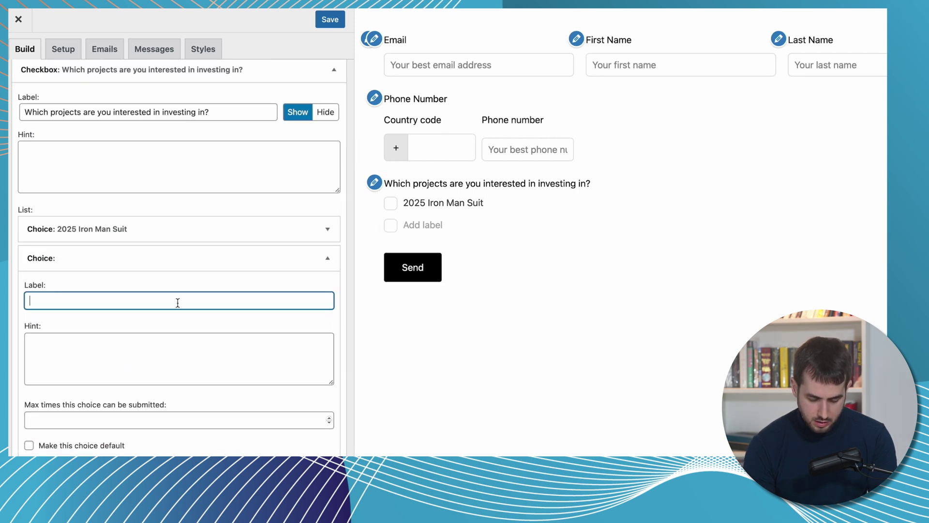
pyautogui.write('2030 Vibr')
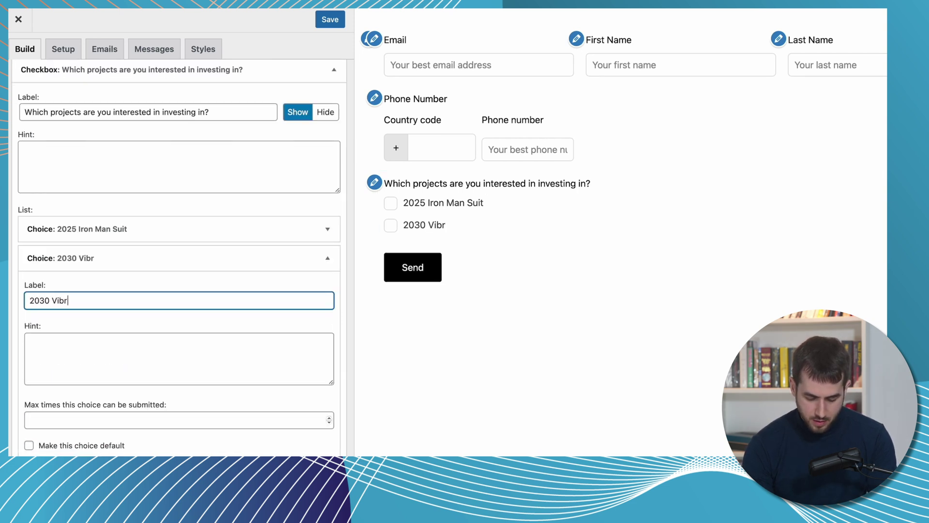
pyautogui.write('anium Sh')
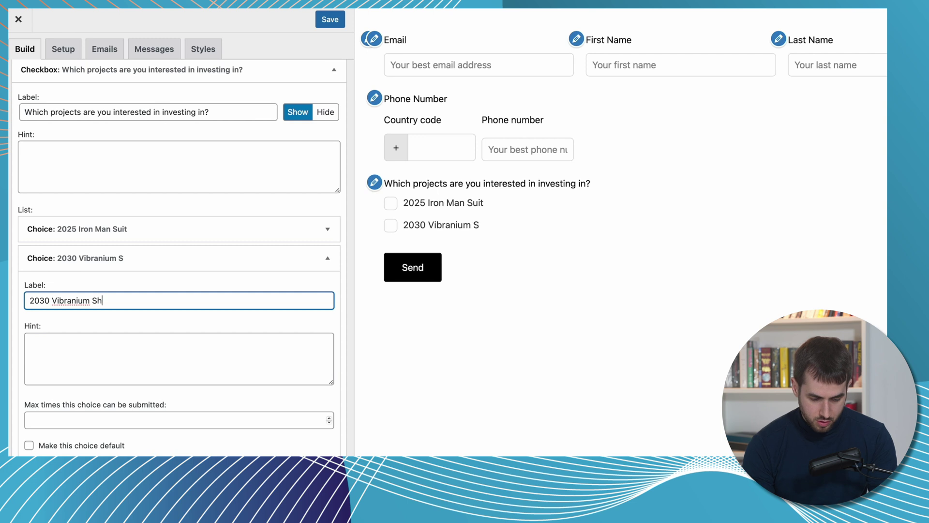
pyautogui.write('ield')
pyautogui.press('Return')
pyautogui.write('20')
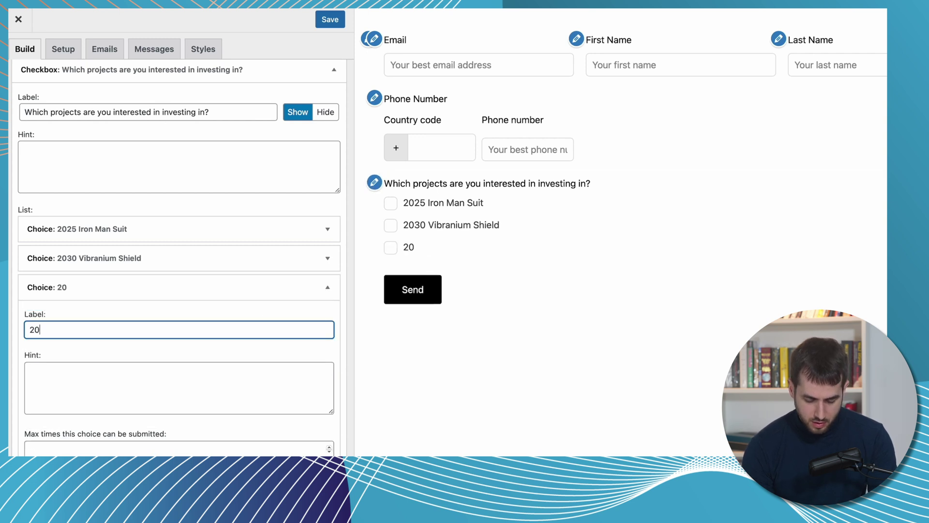
pyautogui.write('35 Batmobile')
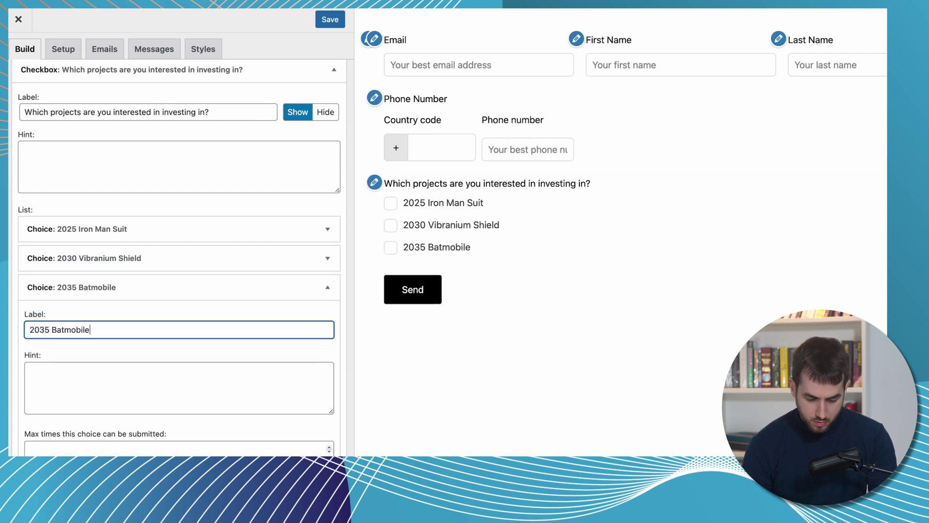
pyautogui.press('Return')
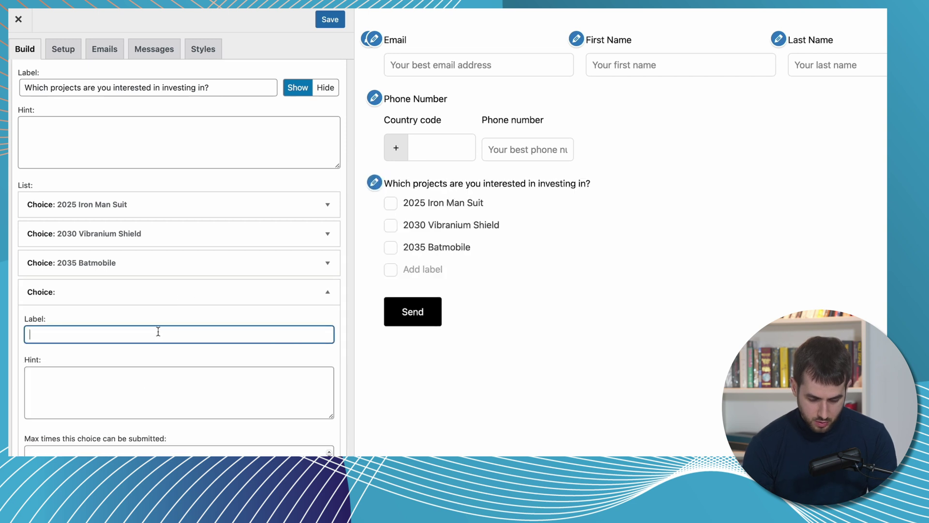
pyautogui.write('2040')
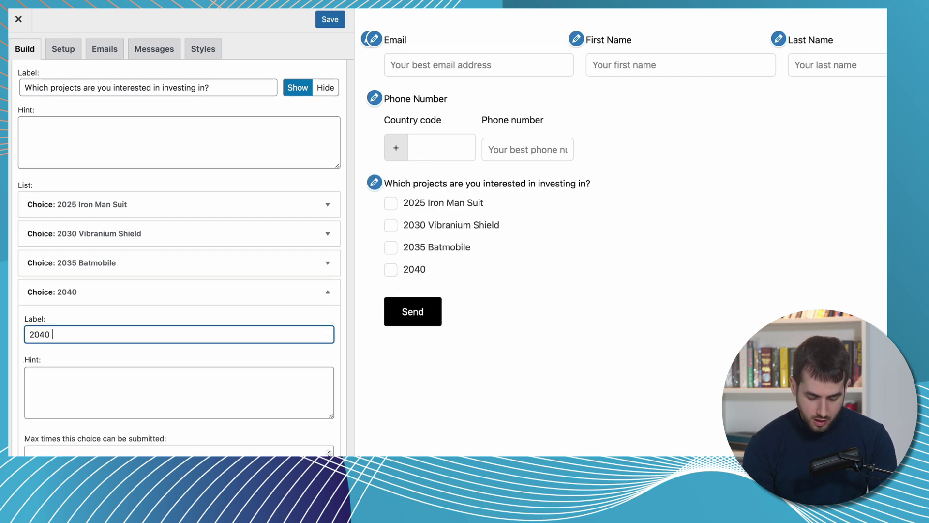
pyautogui.write(' AR Thrive Ar')
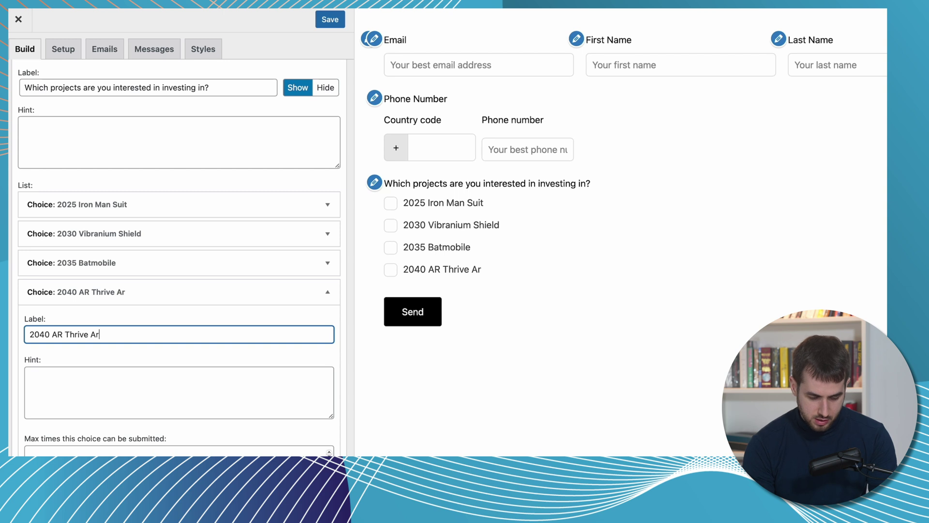
pyautogui.write('chitect')
pyautogui.click(326, 293)
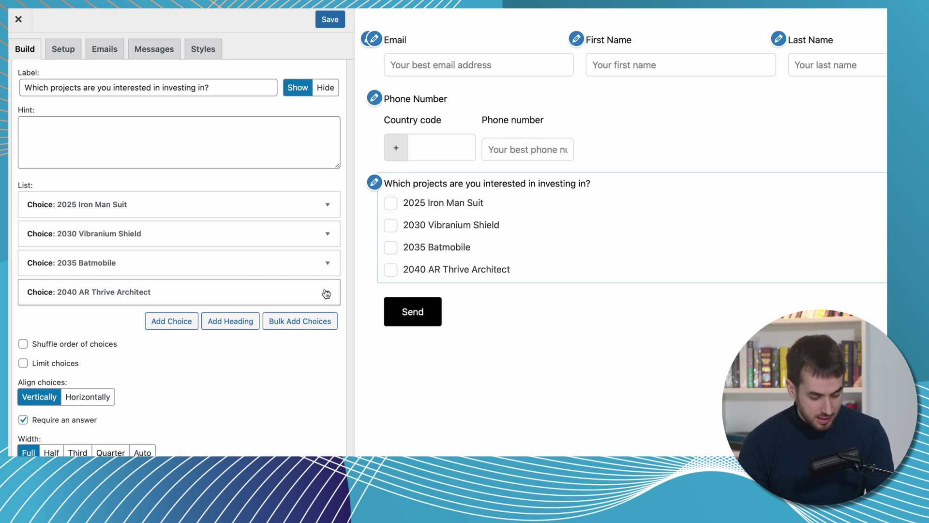
# Step: Align the checkbox choices horizontally
pyautogui.scroll(-2, 326, 293)
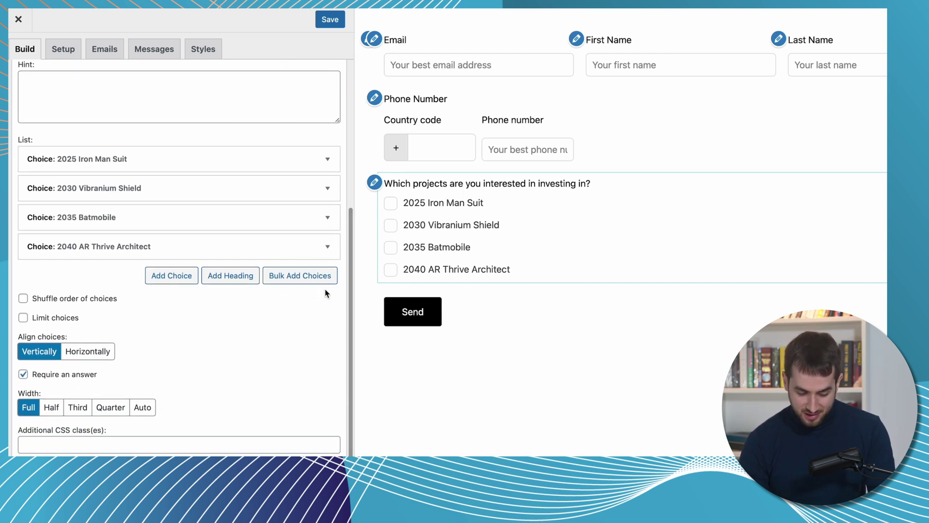
pyautogui.scroll(2, 328, 216)
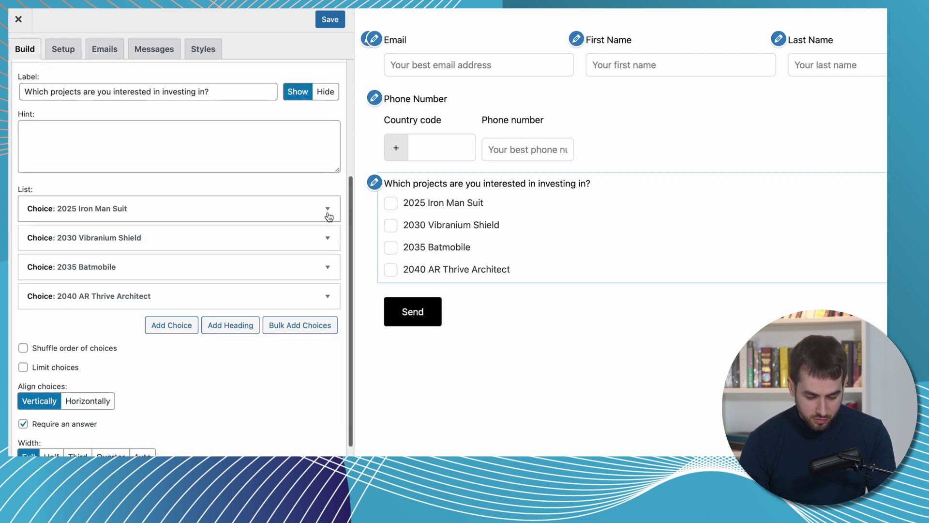
pyautogui.scroll(-3, 329, 216)
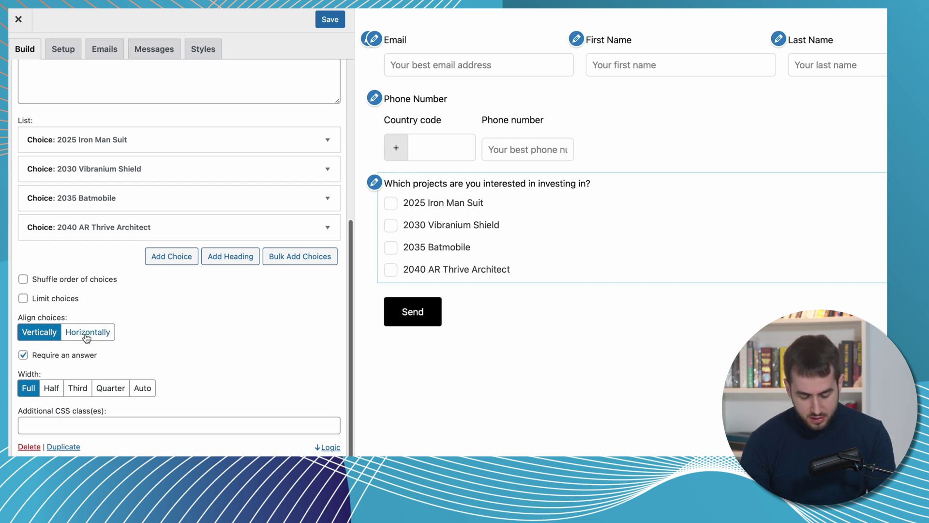
pyautogui.click(86, 337)
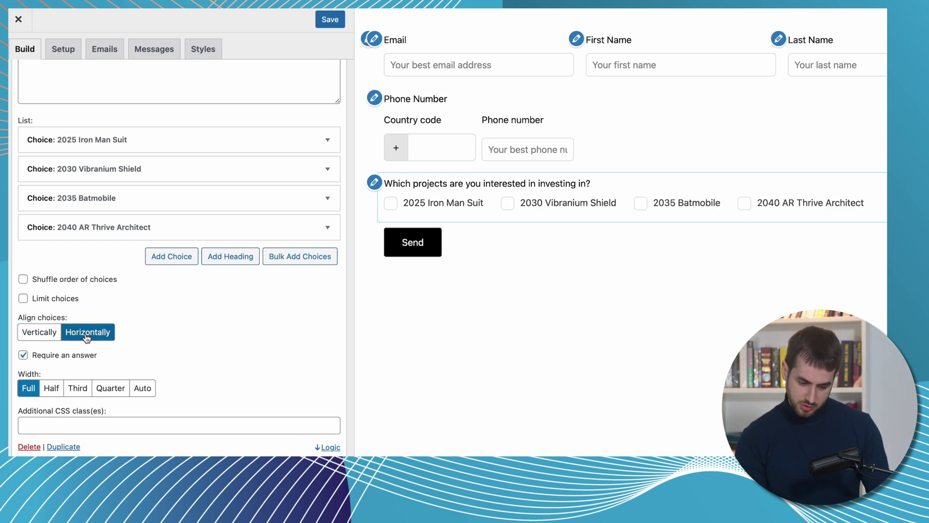
pyautogui.click(308, 294)
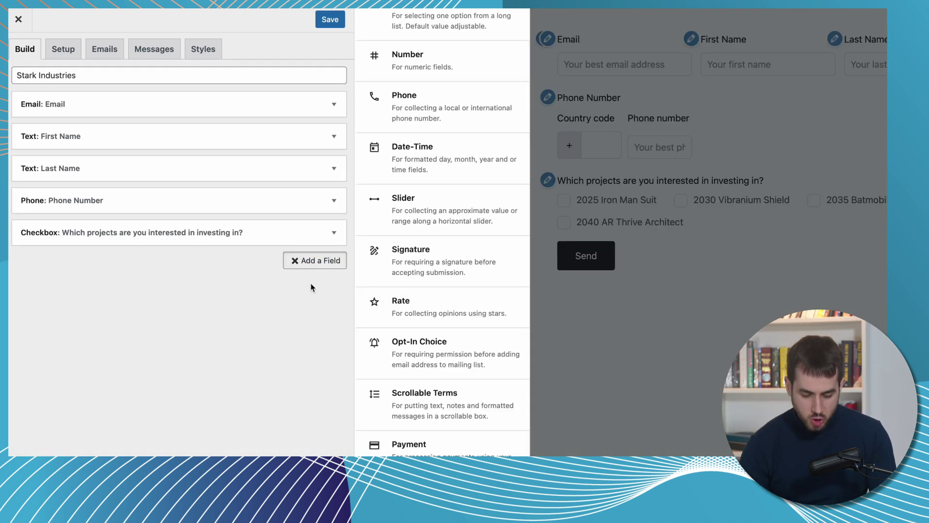
# Step: Add a slider 'How much money are you interested in investing?' with minimum 100 and hint '(in millions of $)'
pyautogui.click(448, 201)
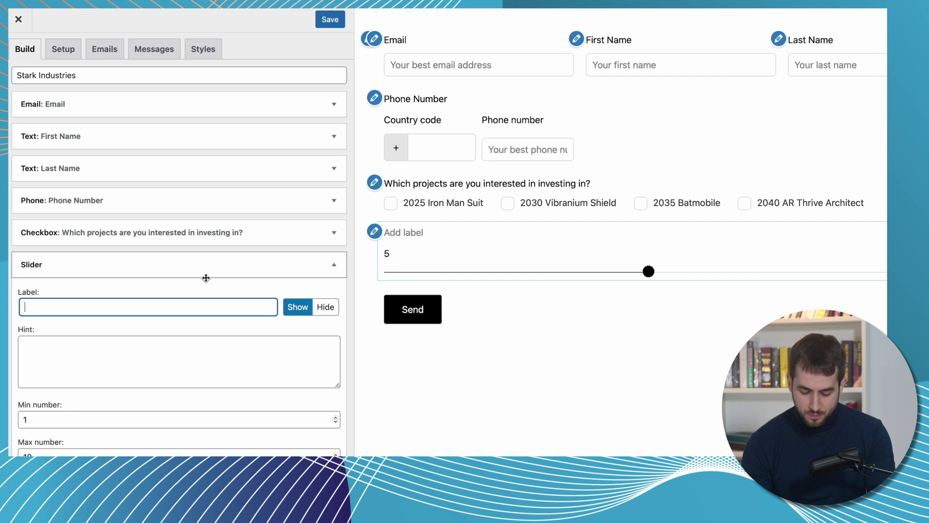
pyautogui.write('How much money a')
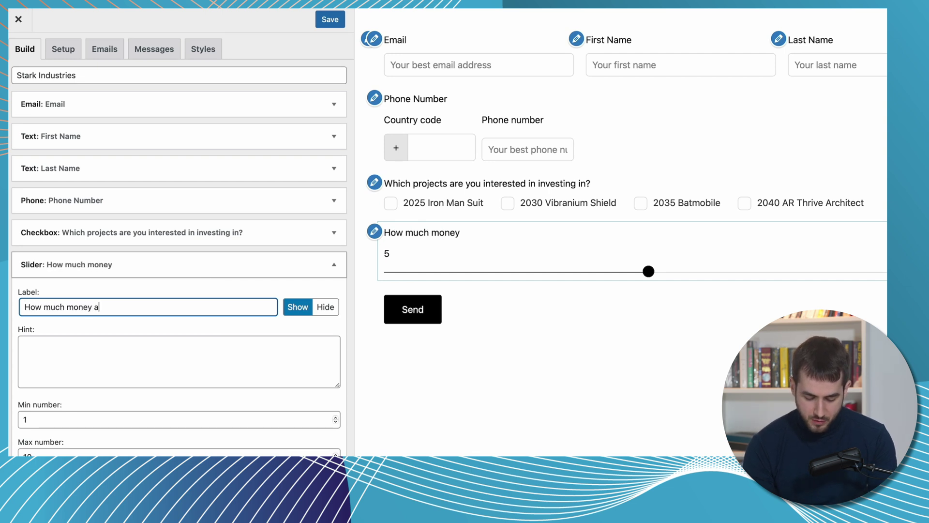
pyautogui.write('re you intereste')
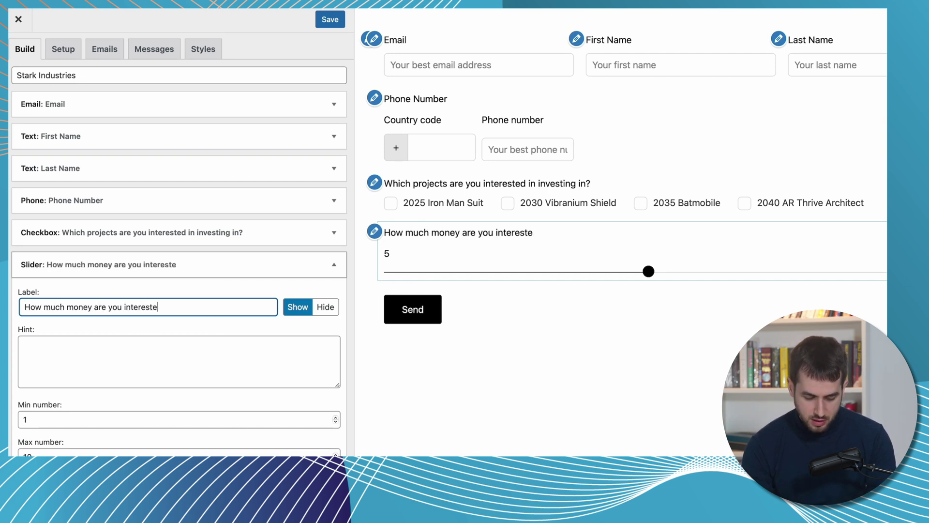
pyautogui.write('d in investing?')
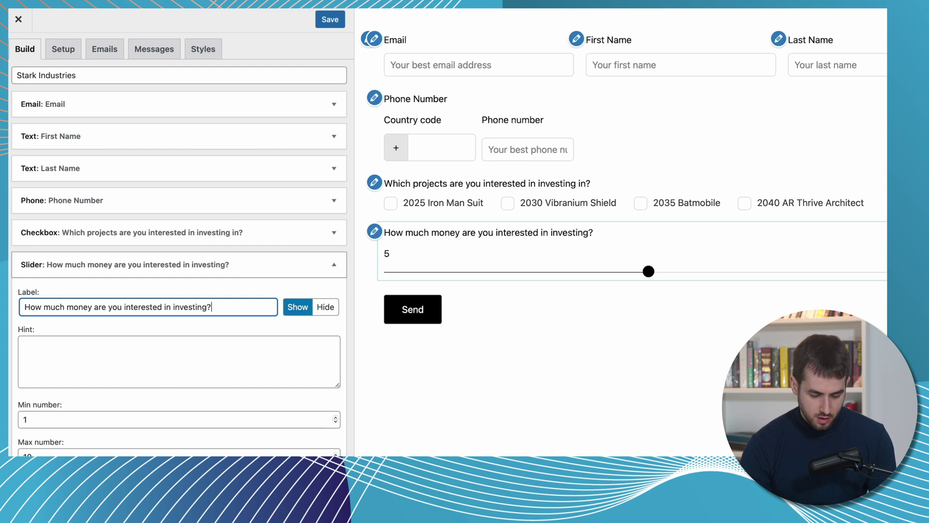
pyautogui.scroll(-3, 233, 199)
pyautogui.scroll(-2, 130, 263)
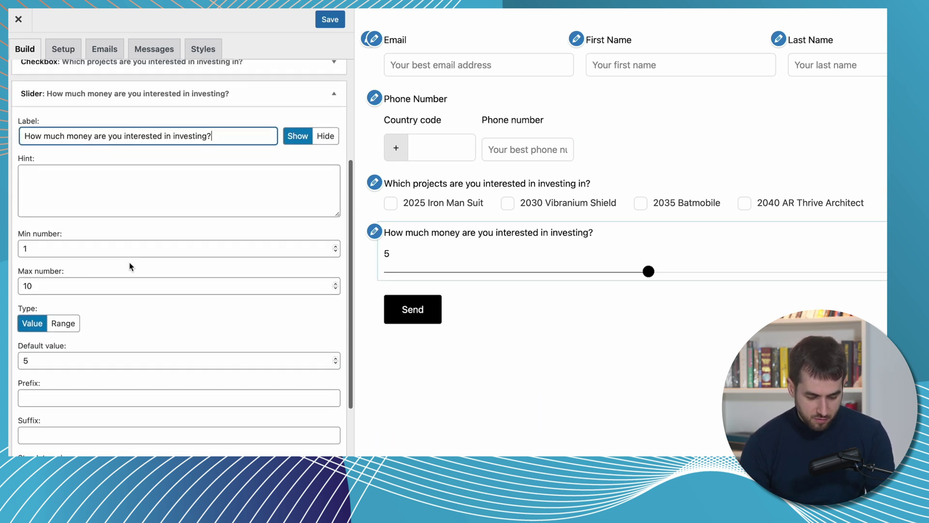
pyautogui.doubleClick(103, 249)
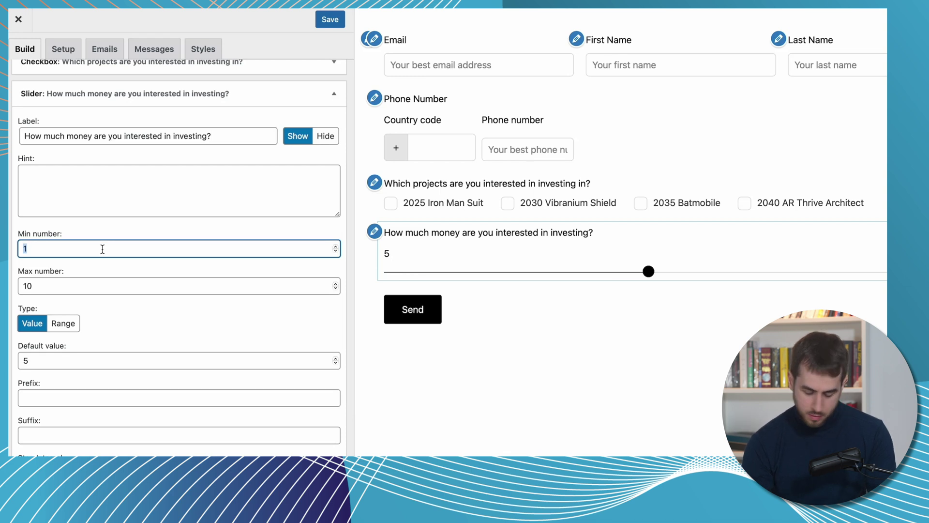
pyautogui.write('100')
pyautogui.click(94, 180)
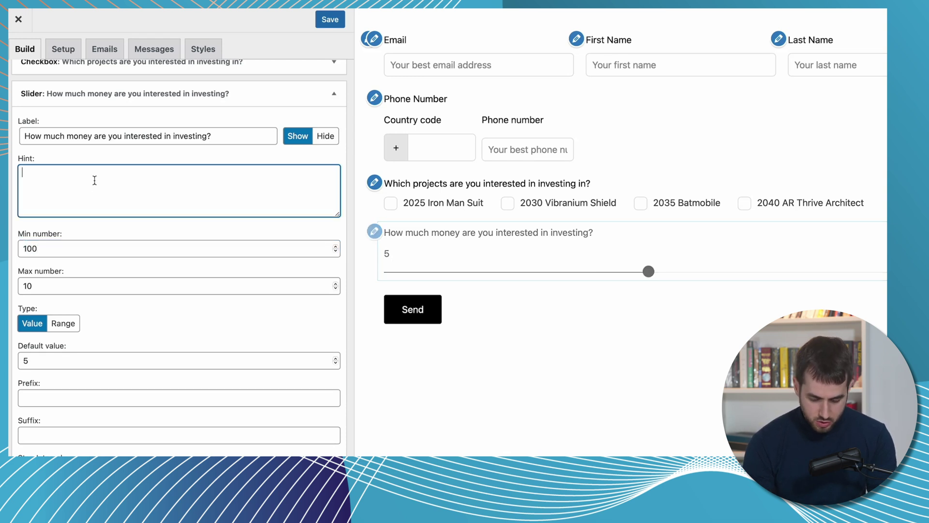
pyautogui.write('(in millions of $')
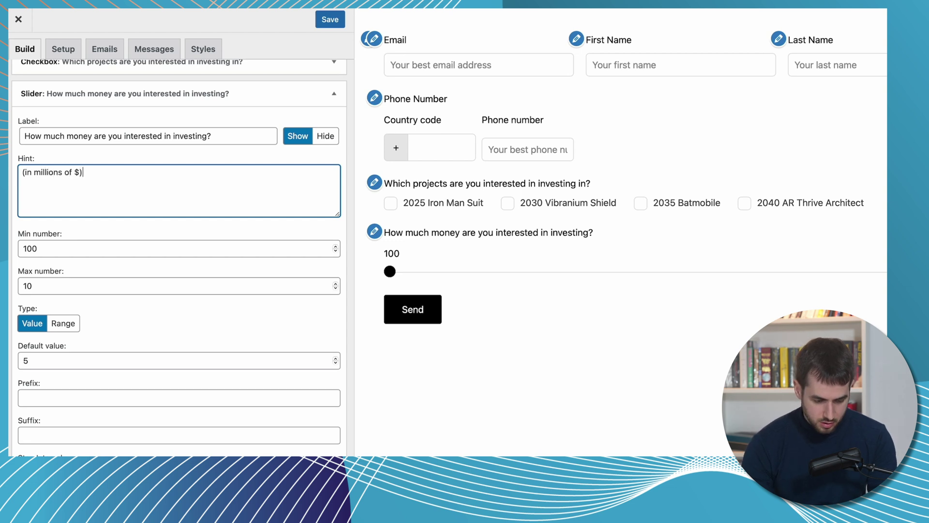
# Step: Set the slider maximum to 1000, default value 500, and width to Half
pyautogui.click(50, 279)
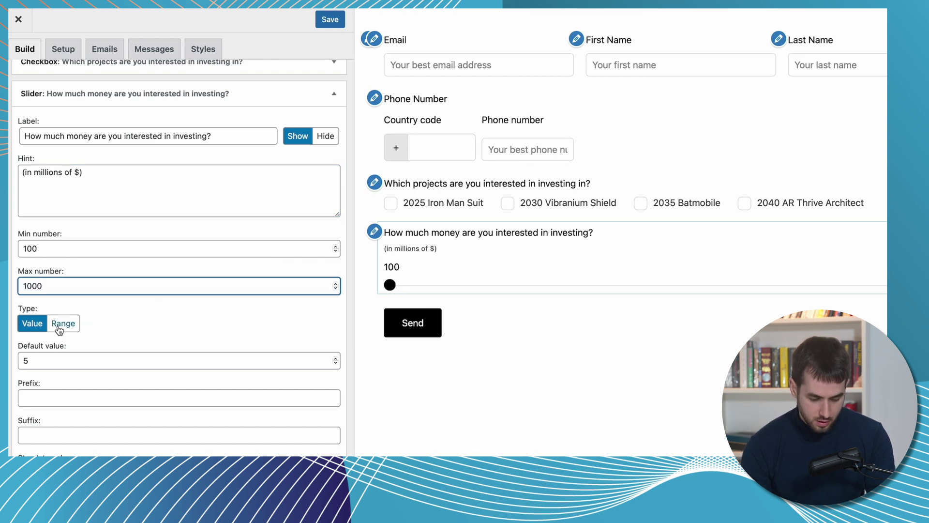
pyautogui.click(151, 321)
pyautogui.scroll(-3, 152, 321)
pyautogui.click(82, 293)
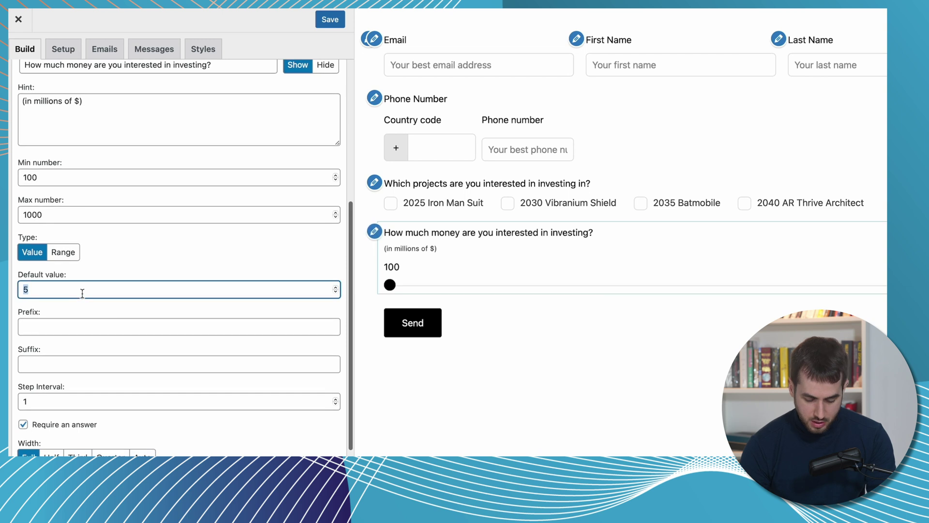
pyautogui.write('00')
pyautogui.click(195, 245)
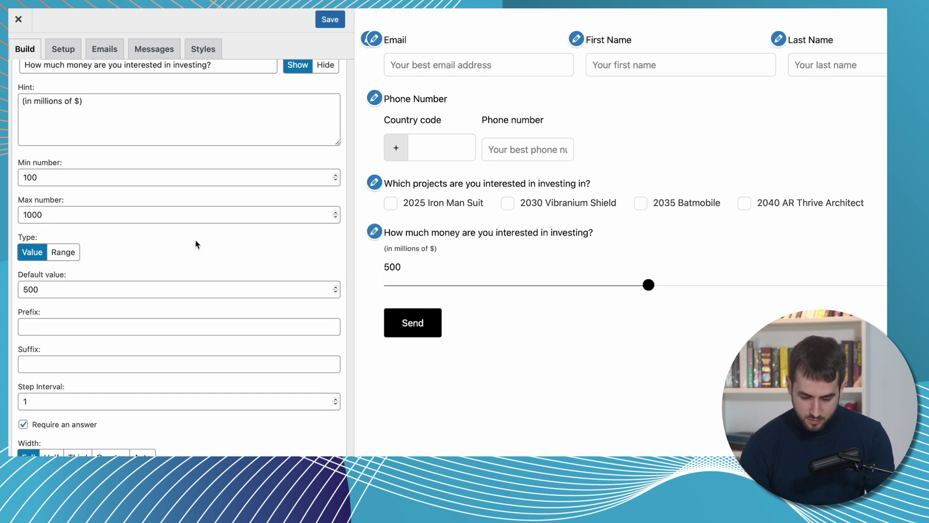
pyautogui.scroll(-2, 195, 245)
pyautogui.scroll(-2, 195, 245)
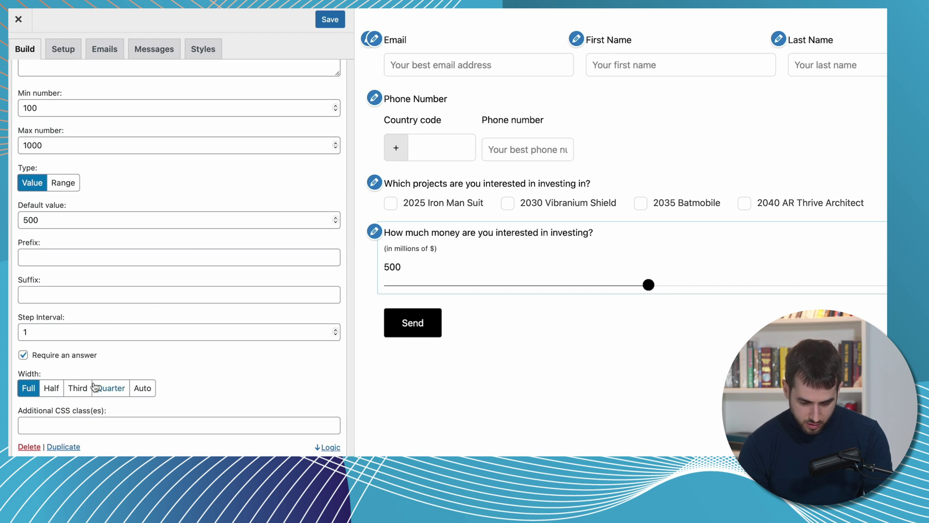
pyautogui.click(58, 390)
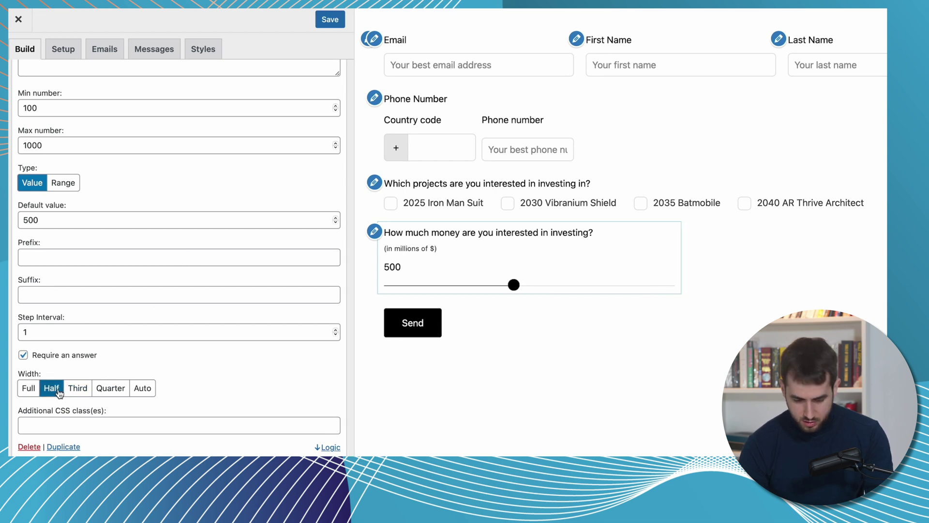
pyautogui.scroll(5, 123, 339)
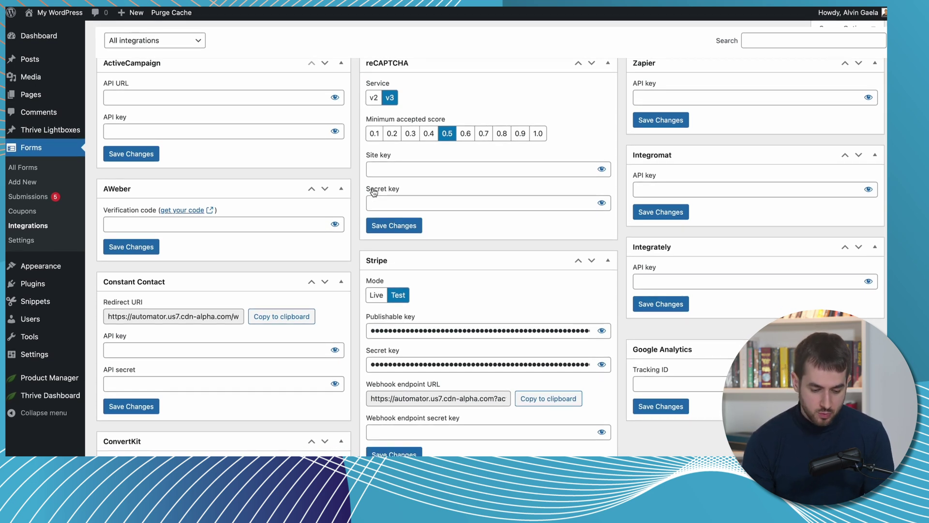
pyautogui.scroll(-5, 196, 90)
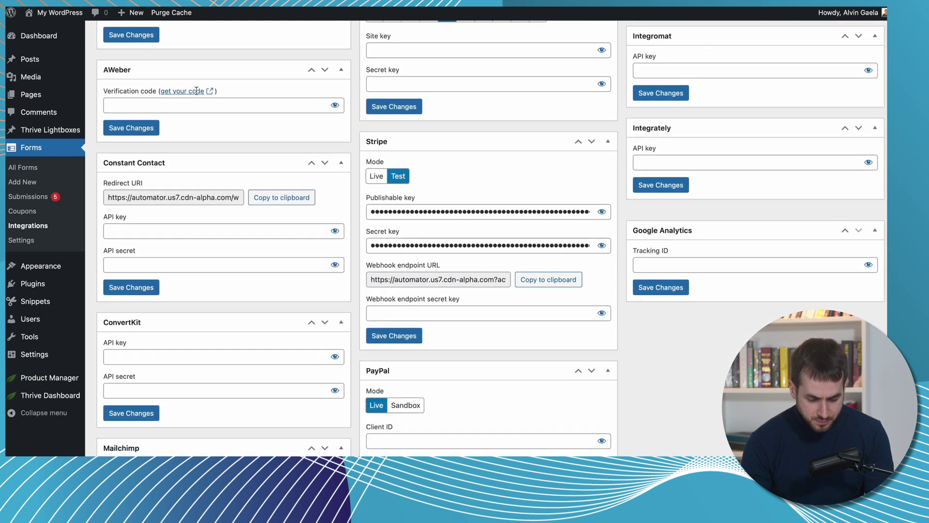
pyautogui.scroll(-3, 196, 89)
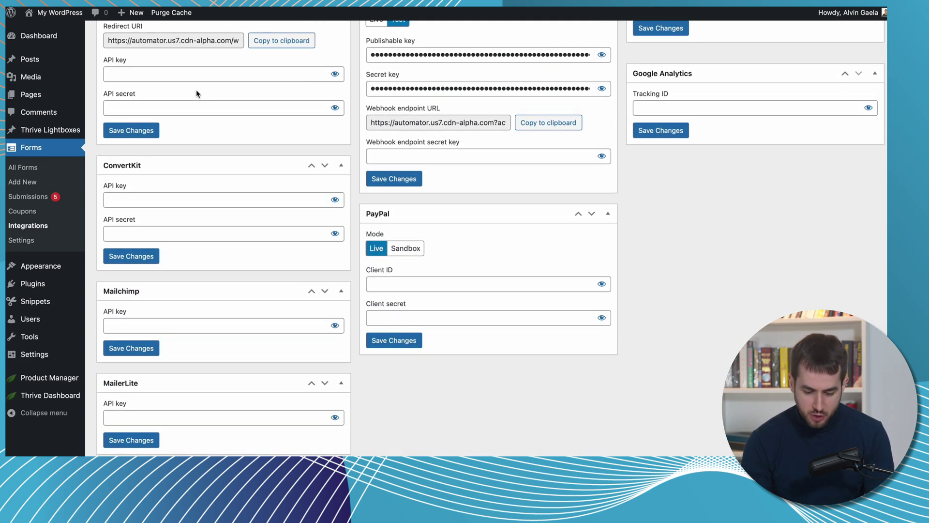
pyautogui.scroll(2, 196, 89)
pyautogui.scroll(3, 196, 89)
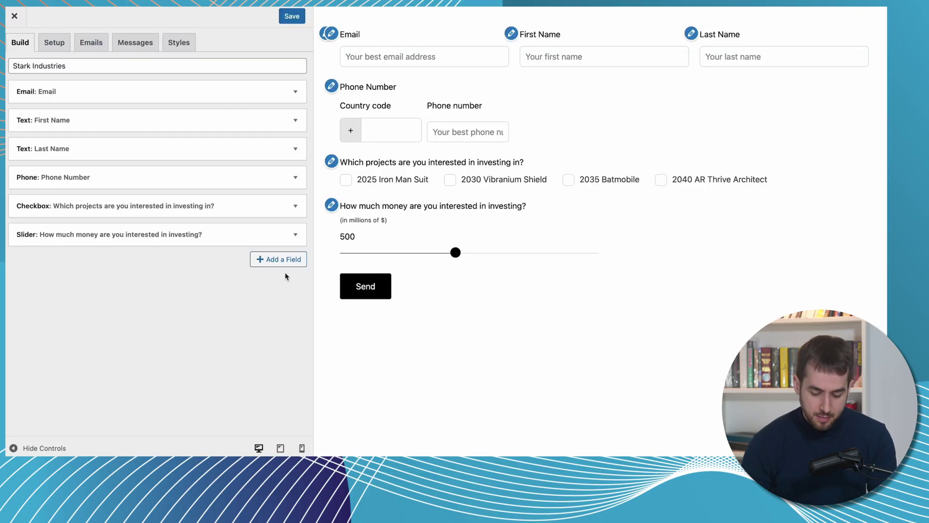
# Step: Add a Payment field labelled 'Get placed in our waiting list' priced at 1000 USD
pyautogui.click(271, 263)
pyautogui.scroll(-5, 401, 275)
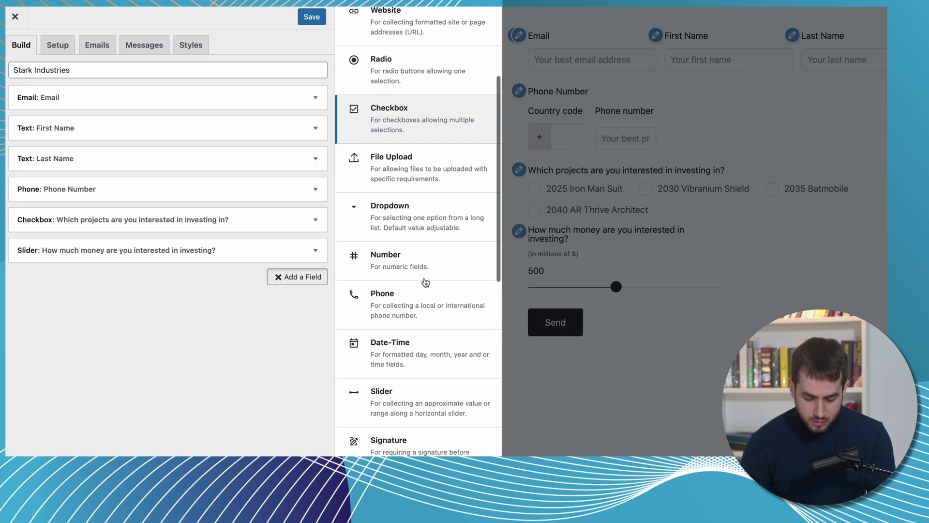
pyautogui.scroll(-4, 419, 319)
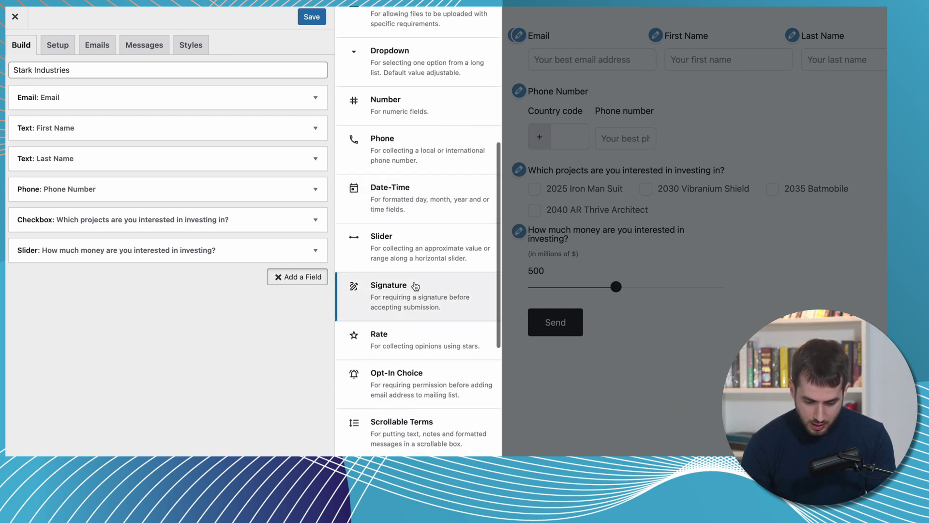
pyautogui.click(414, 362)
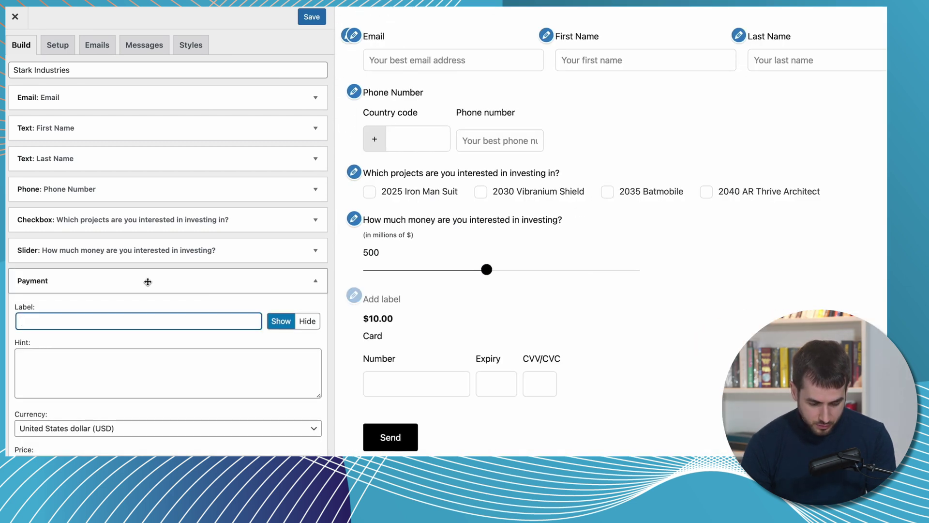
pyautogui.scroll(-2, 147, 278)
pyautogui.write('Get pla')
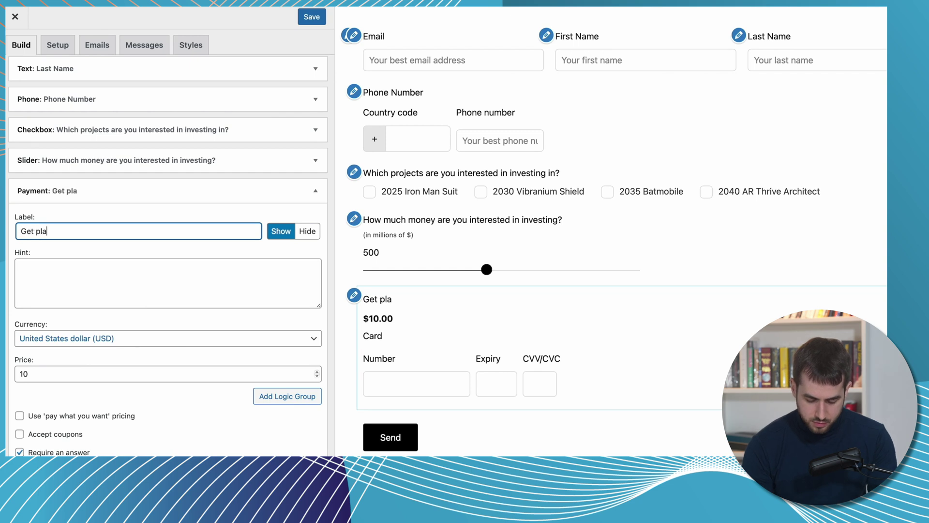
pyautogui.write('ced in our waiting list')
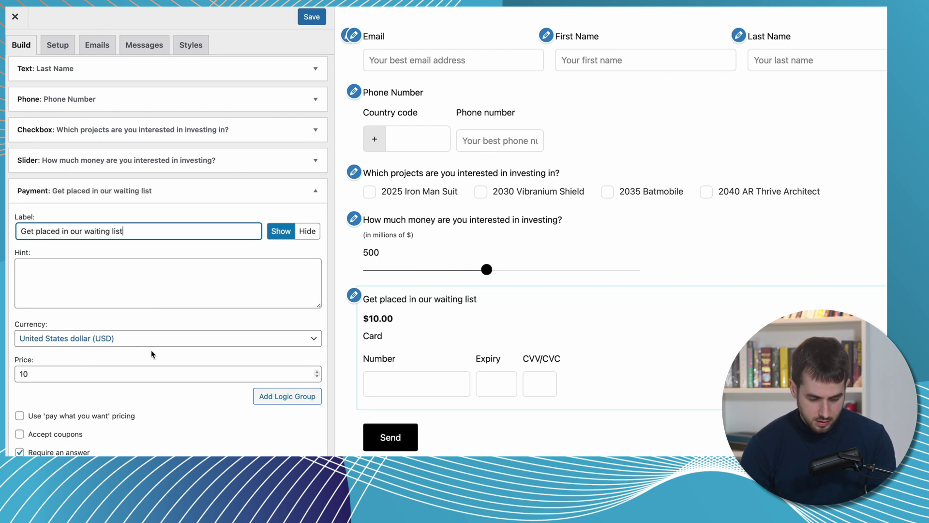
pyautogui.scroll(-1, 151, 350)
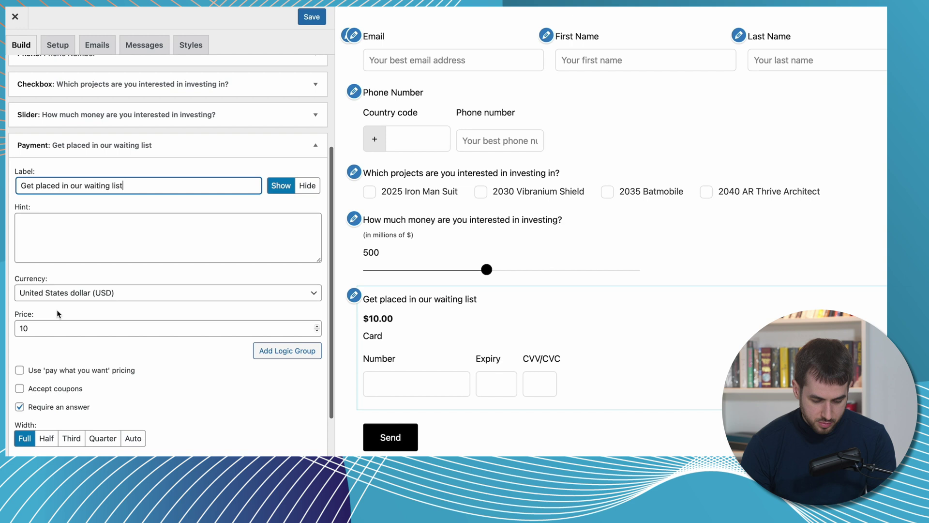
pyautogui.click(55, 329)
pyautogui.write('00')
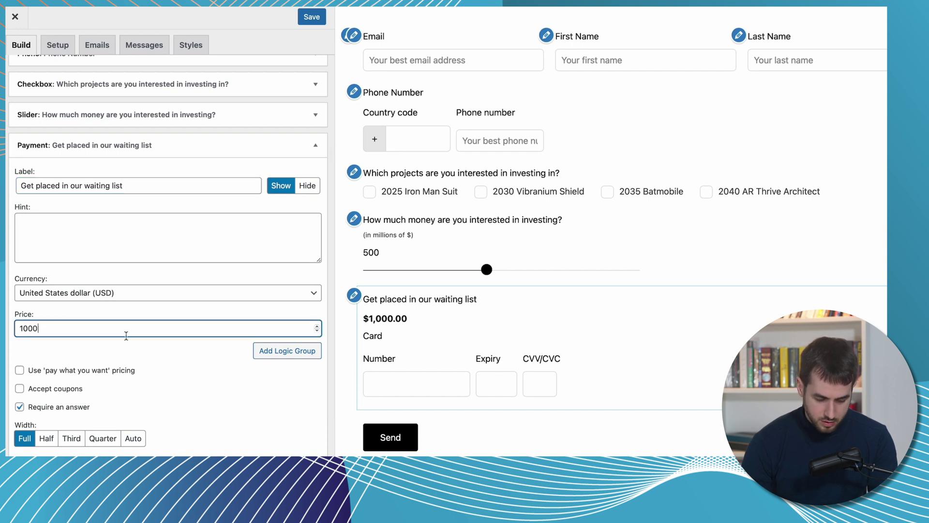
pyautogui.scroll(3, 135, 351)
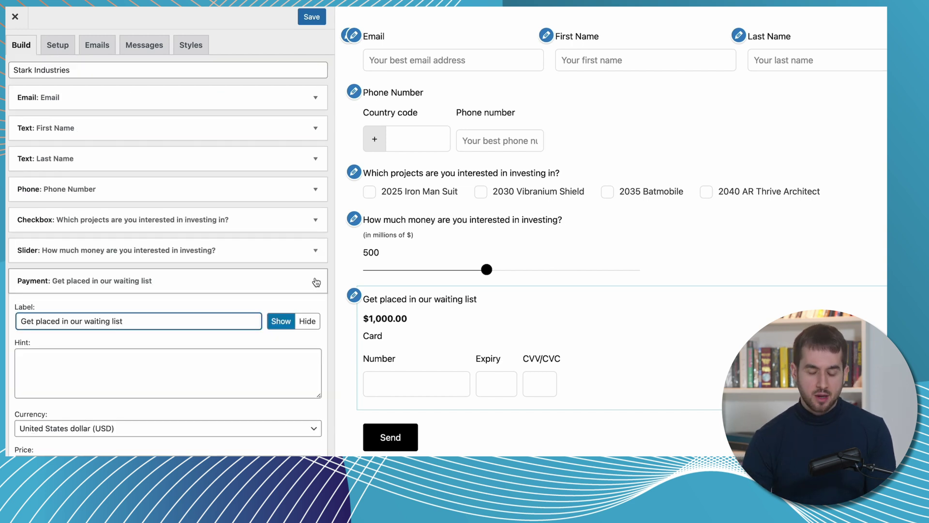
pyautogui.scroll(-5, 316, 281)
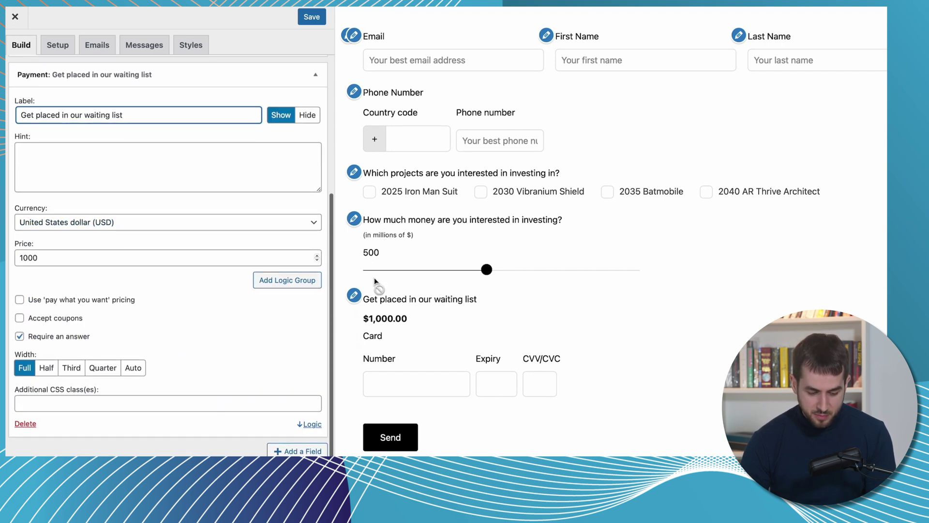
# Step: Add logic showing the payment field only when '2030 Vibranium Shield' is selected
pyautogui.click(310, 426)
pyautogui.scroll(-3, 203, 318)
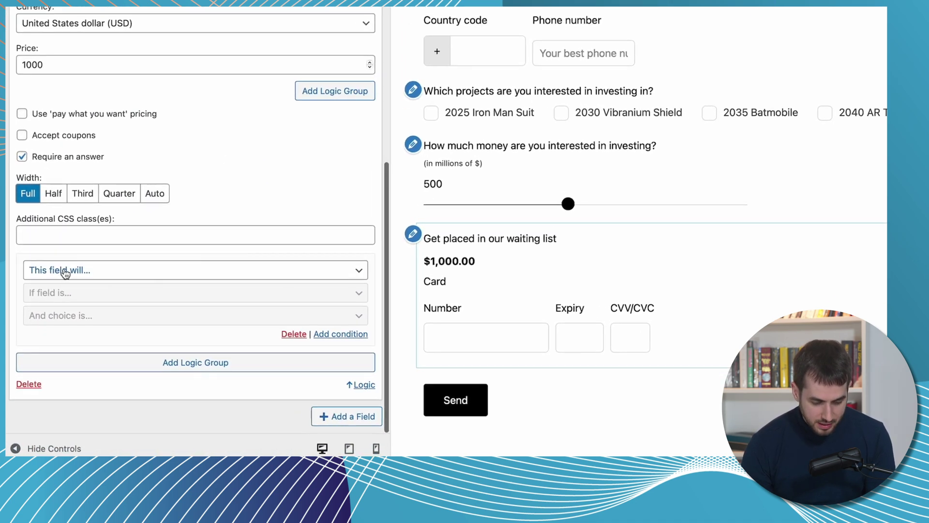
pyautogui.click(65, 273)
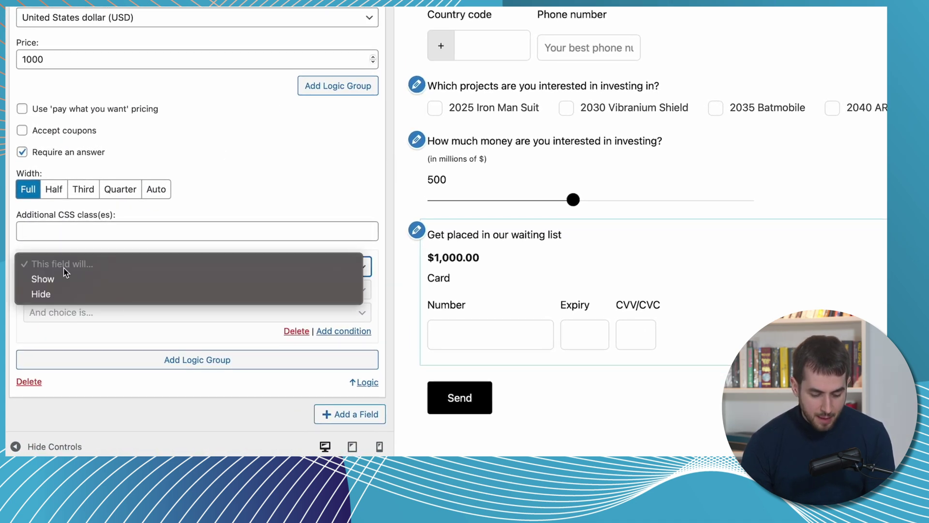
pyautogui.click(112, 278)
pyautogui.click(204, 290)
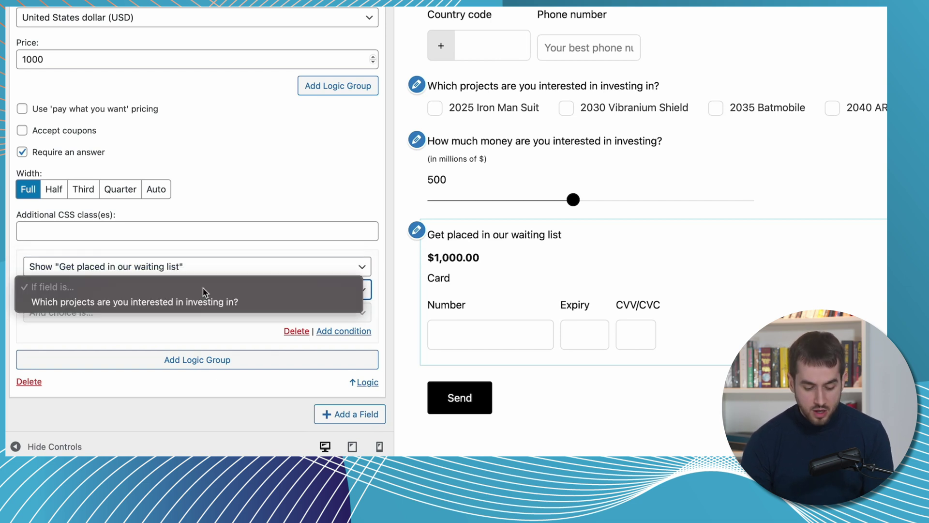
pyautogui.click(73, 303)
pyautogui.click(155, 315)
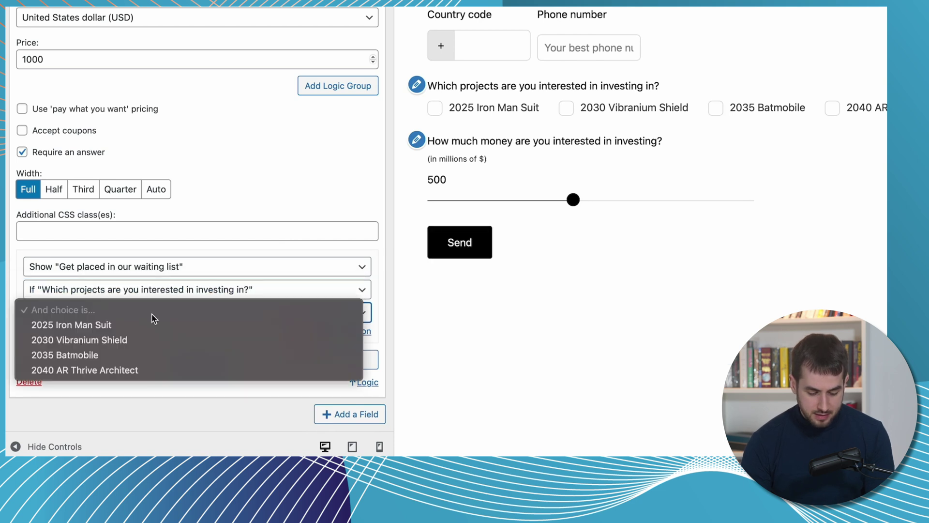
pyautogui.click(87, 341)
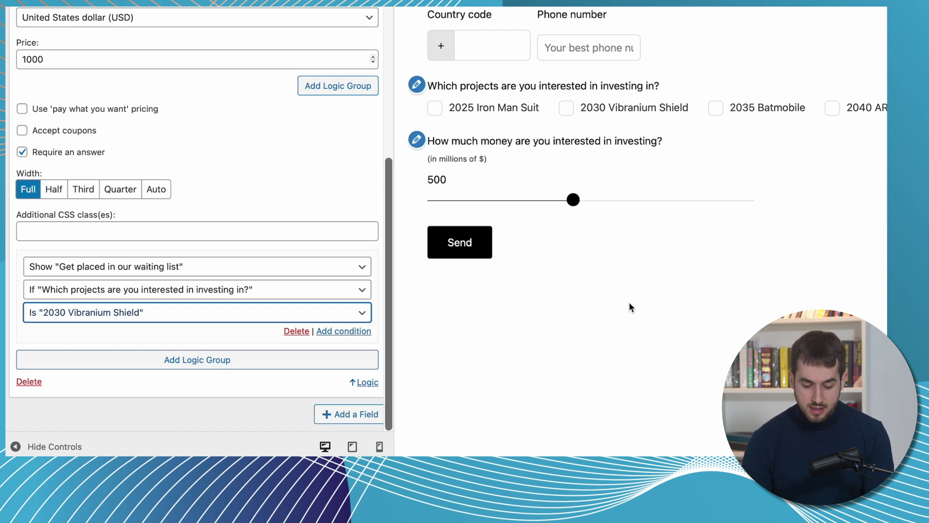
# Step: Test the condition by toggling 2030 Vibranium Shield in the preview, then delete it
pyautogui.click(566, 110)
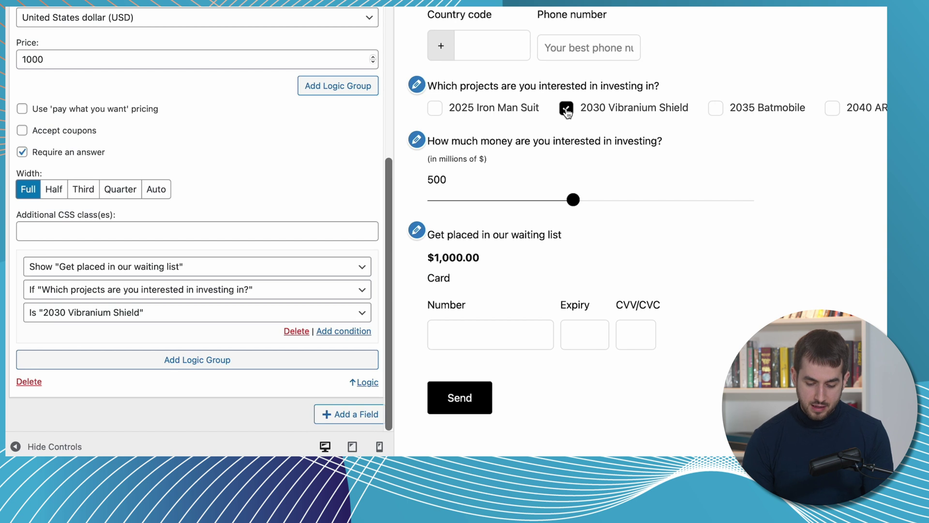
pyautogui.click(566, 109)
pyautogui.click(567, 109)
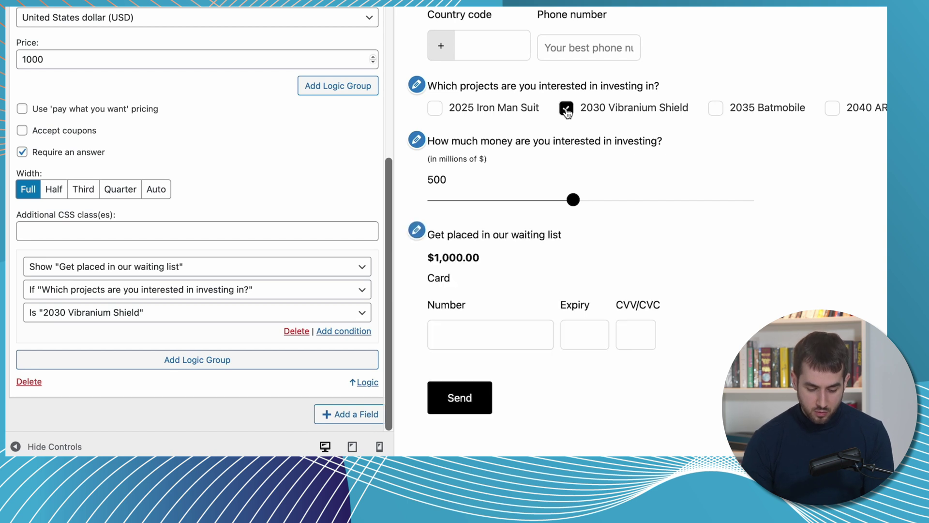
pyautogui.click(567, 110)
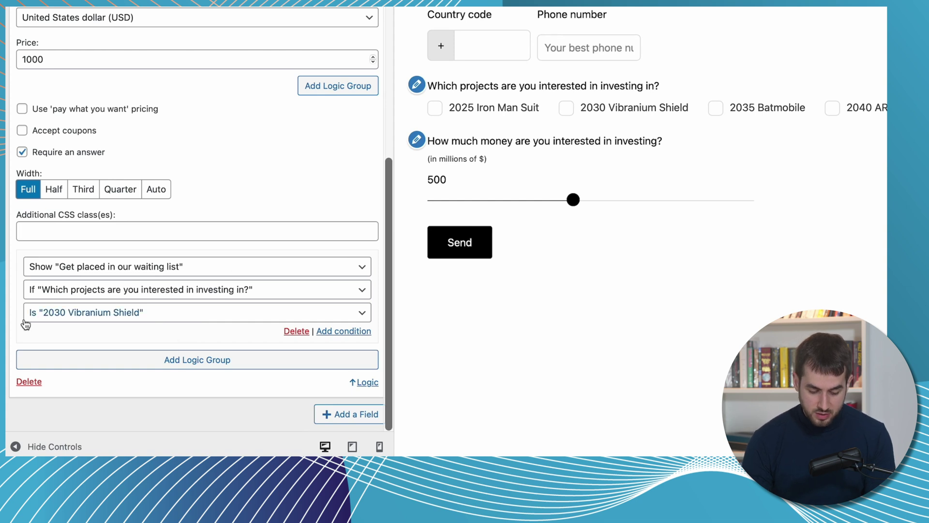
pyautogui.click(296, 331)
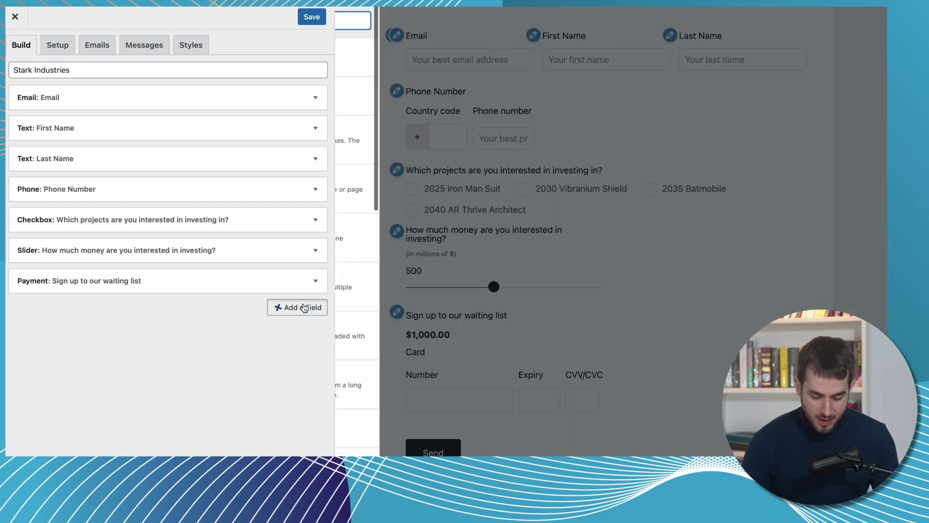
# Step: Add a Signature field labelled 'Sign to accept our Terms & Conditions' and save the form
pyautogui.click(304, 308)
pyautogui.scroll(-8, 426, 314)
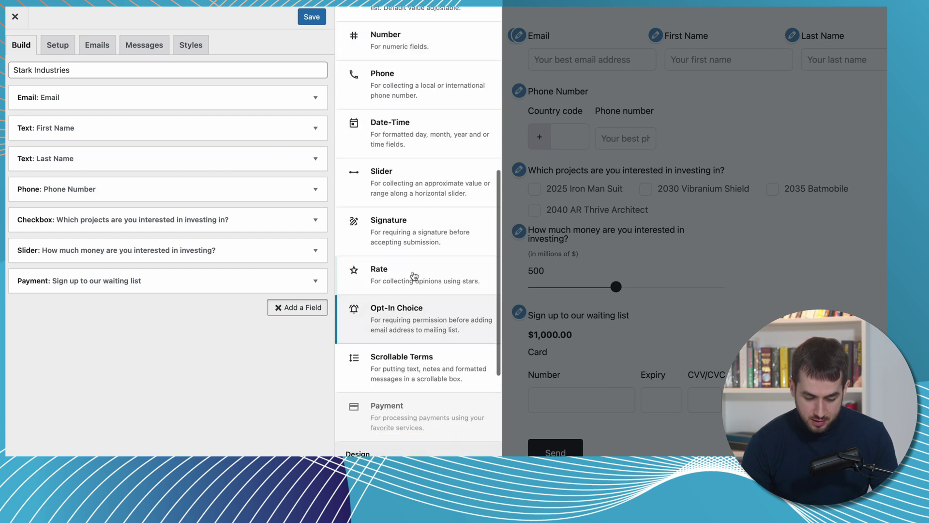
pyautogui.click(427, 218)
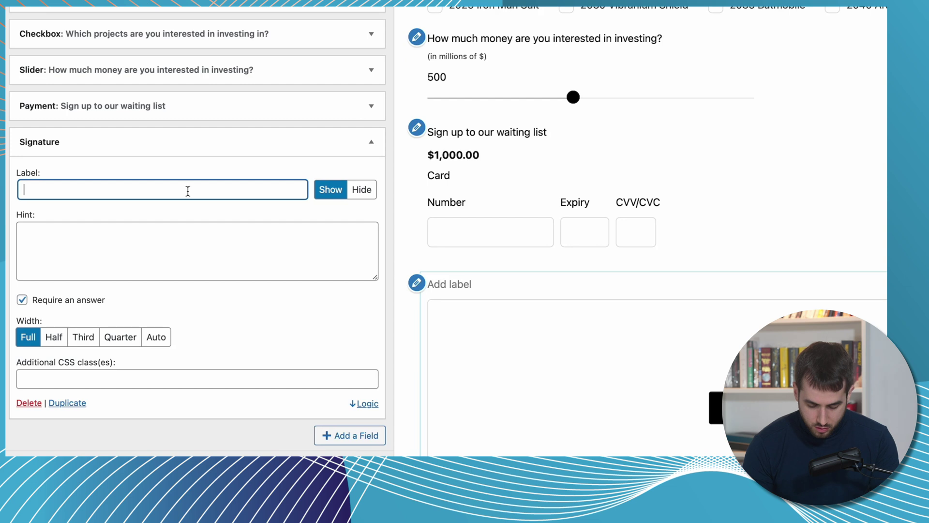
pyautogui.write('Sign to')
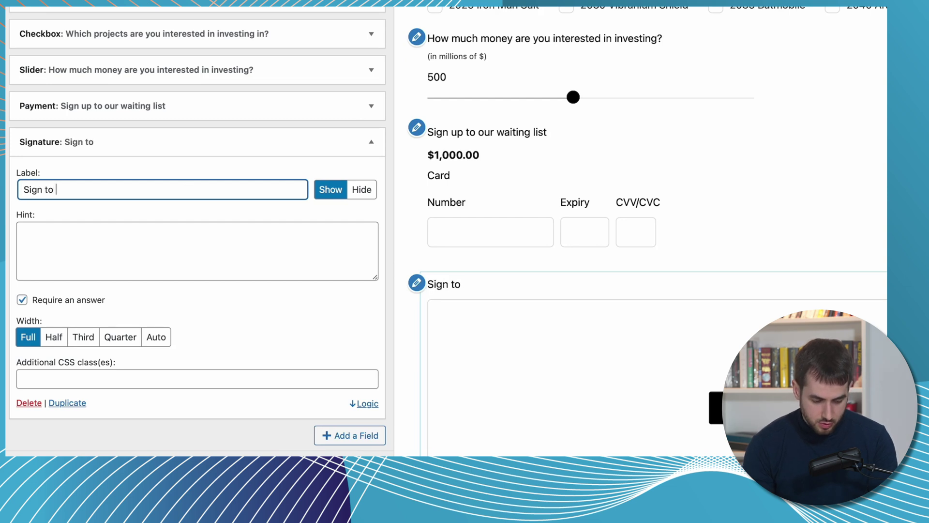
pyautogui.write(' accept our')
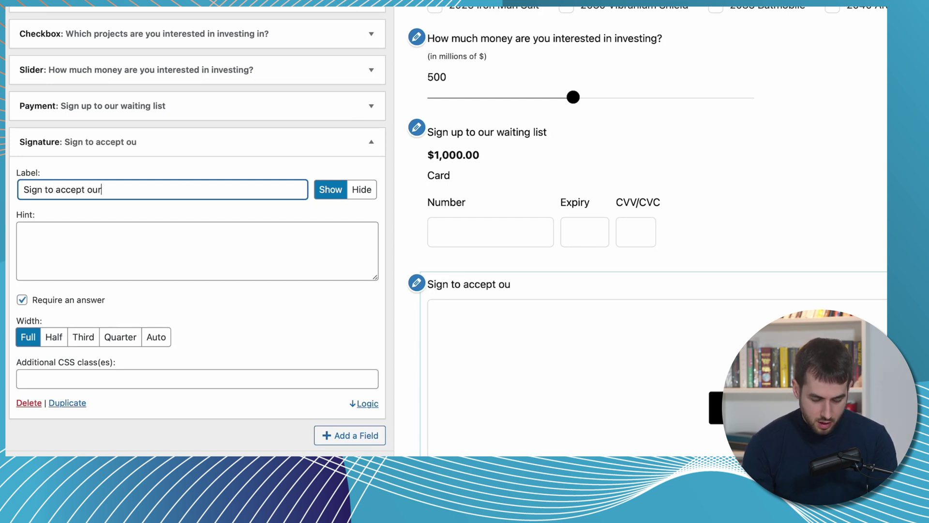
pyautogui.write(' Terms ')
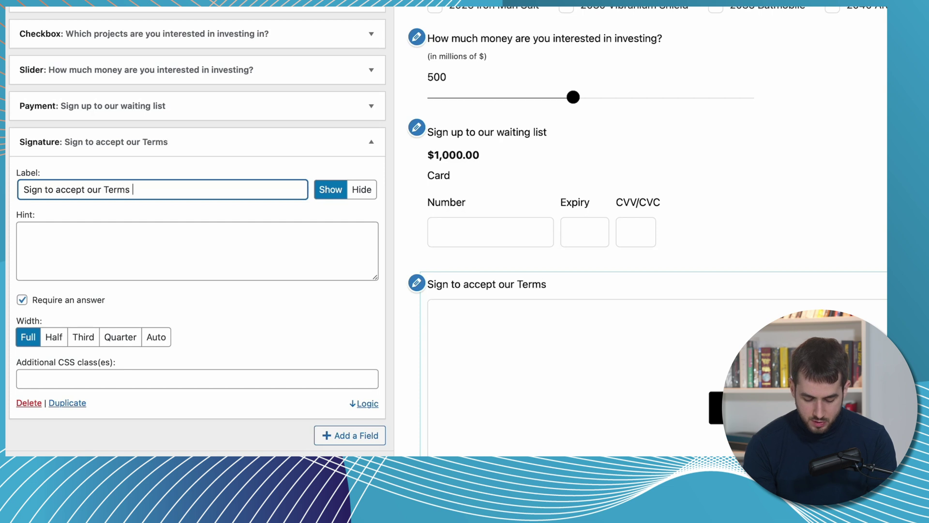
pyautogui.write('& Conditions')
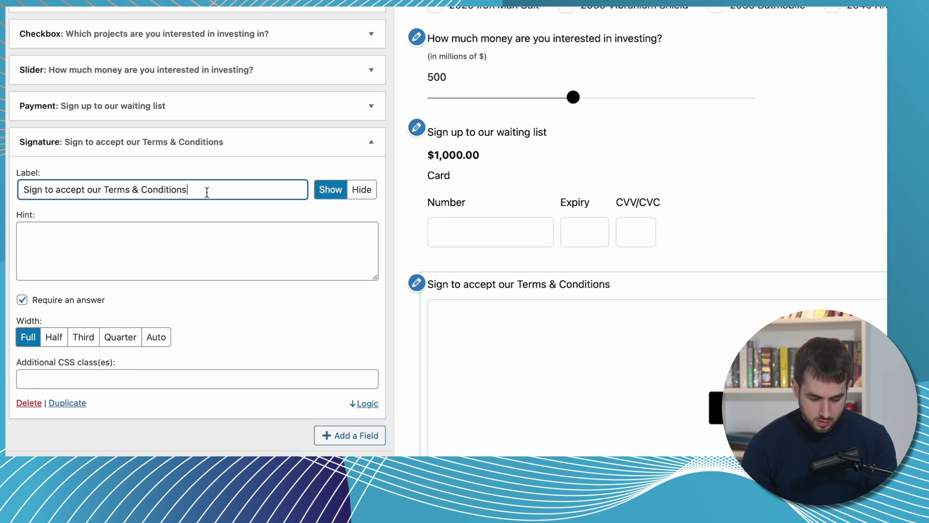
pyautogui.click(294, 259)
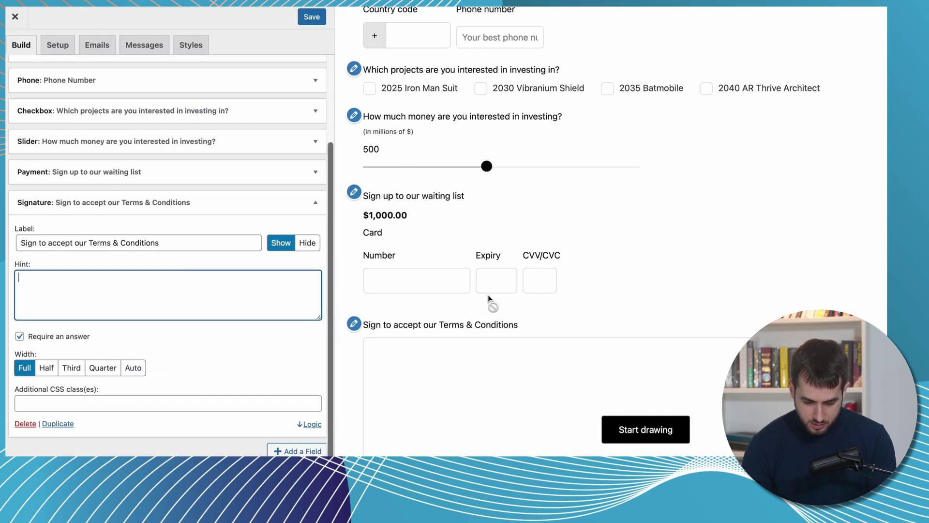
pyautogui.scroll(3, 232, 268)
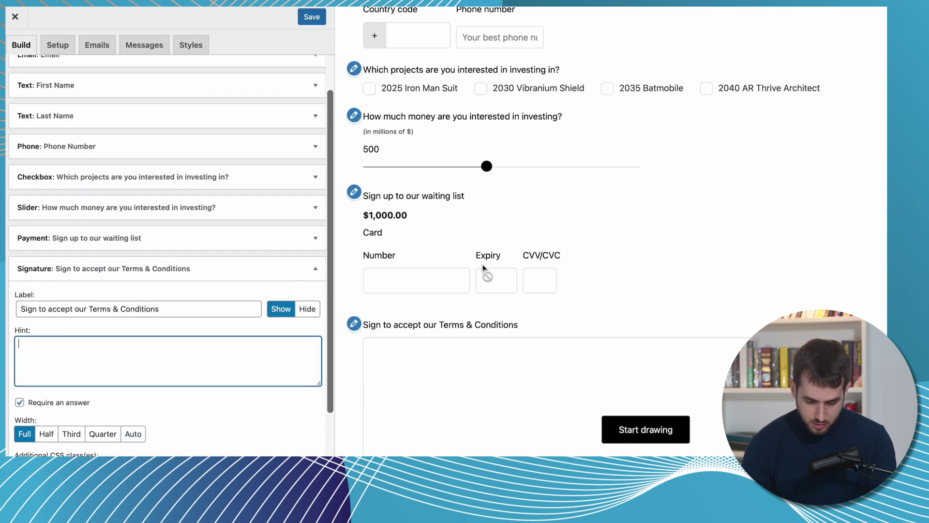
pyautogui.scroll(-3, 222, 302)
pyautogui.scroll(5, 270, 87)
pyautogui.click(310, 16)
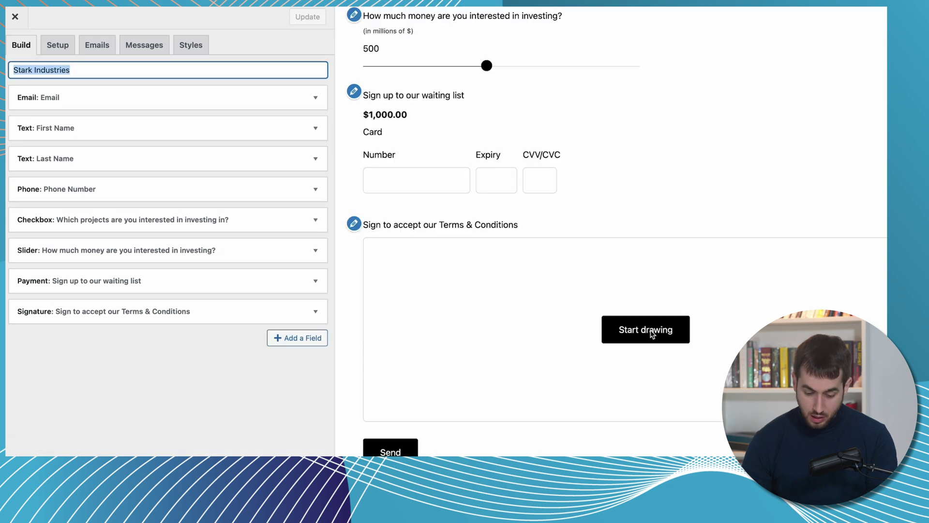
# Step: Draw a test signature in the form preview
pyautogui.click(652, 334)
pyautogui.moveTo(497, 269); pyautogui.dragTo(496, 334)
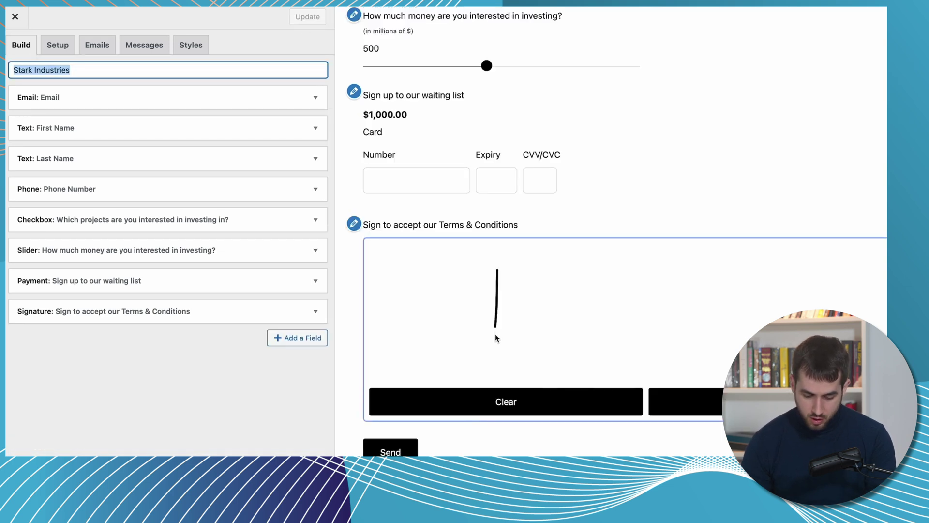
pyautogui.moveTo(445, 291); pyautogui.dragTo(528, 255)
pyautogui.moveTo(532, 306)
pyautogui.mouseDown()
pyautogui.moveTo(526, 323)
pyautogui.moveTo(554, 293)
pyautogui.moveTo(593, 300)
pyautogui.moveTo(540, 293)
pyautogui.moveTo(602, 321)
pyautogui.mouseUp()
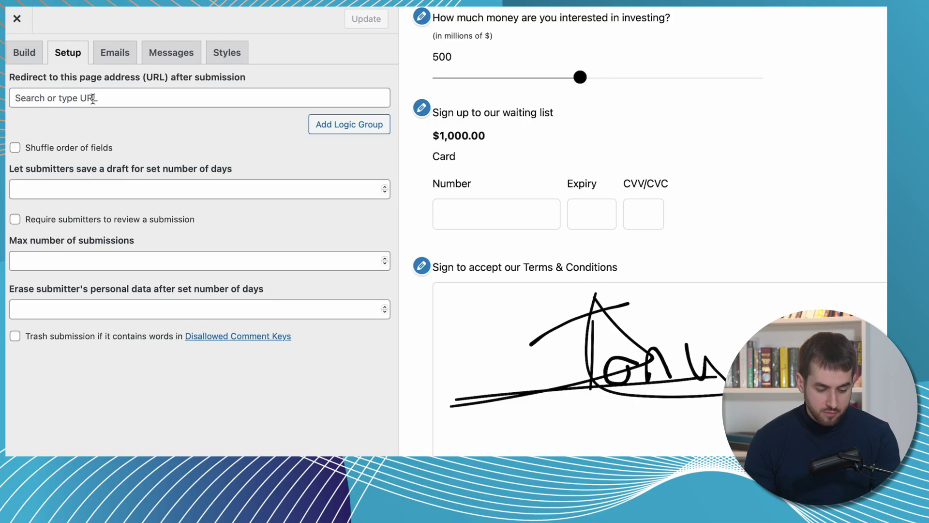
# Step: Redirect submitters to starkindustries.com/thank-you and cap max submissions at 1
pyautogui.click(93, 100)
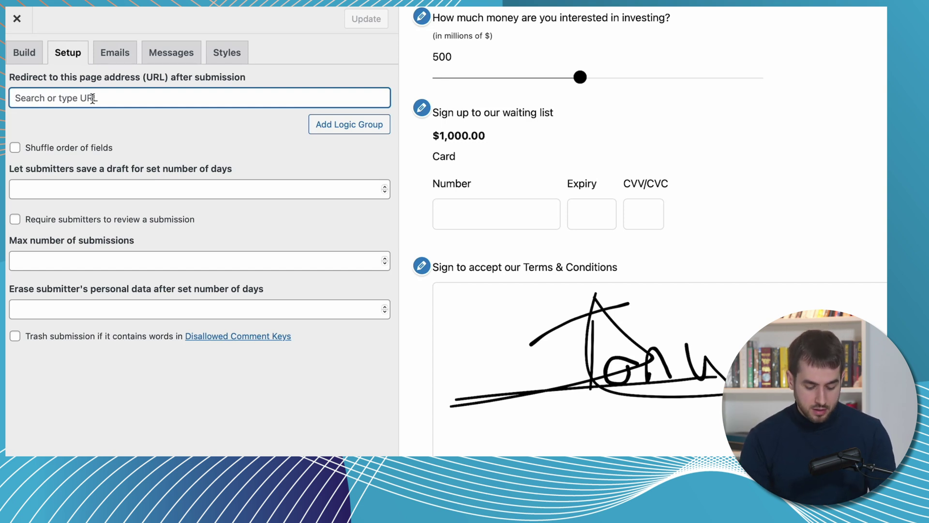
pyautogui.write('starkindus')
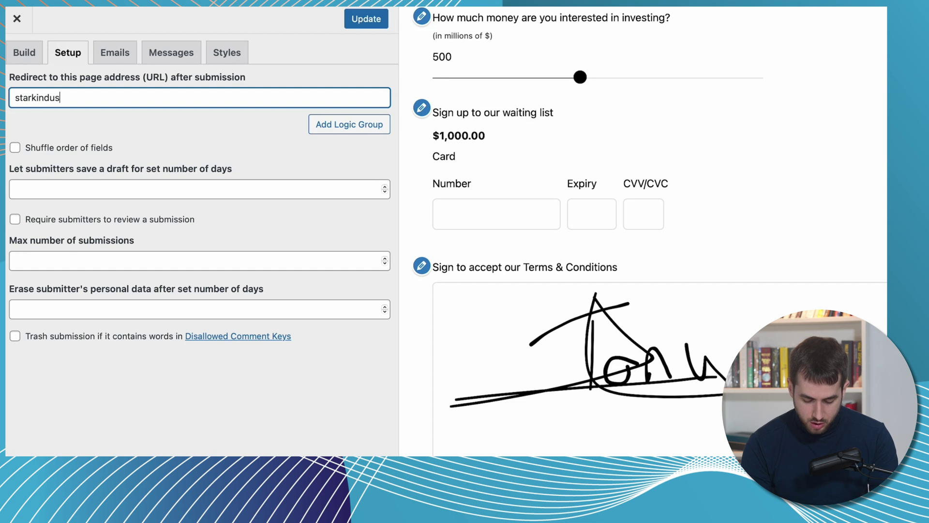
pyautogui.write('tries.com/thank')
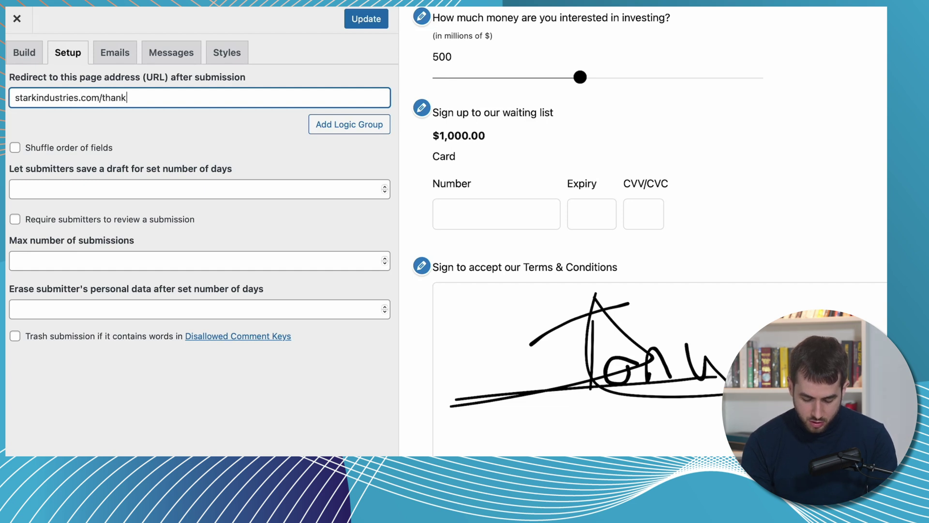
pyautogui.write('-you')
pyautogui.click(55, 237)
pyautogui.click(68, 259)
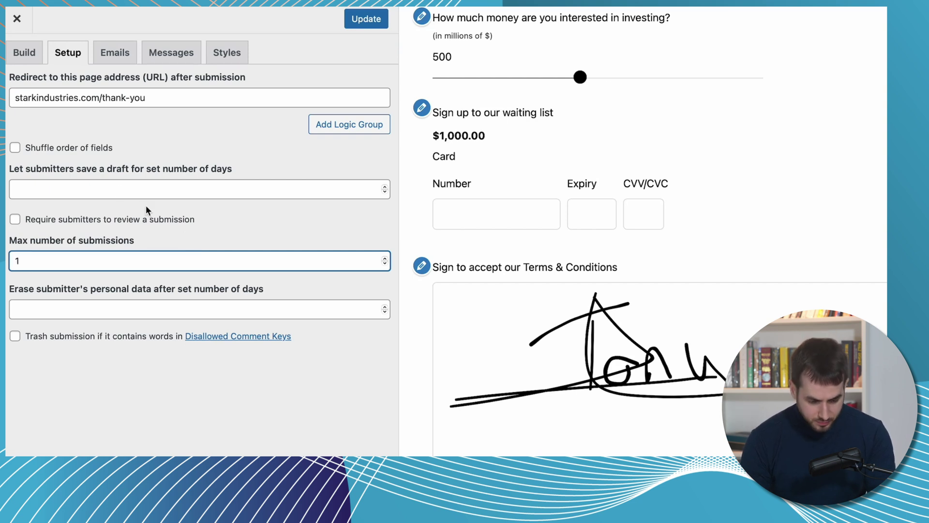
pyautogui.click(101, 192)
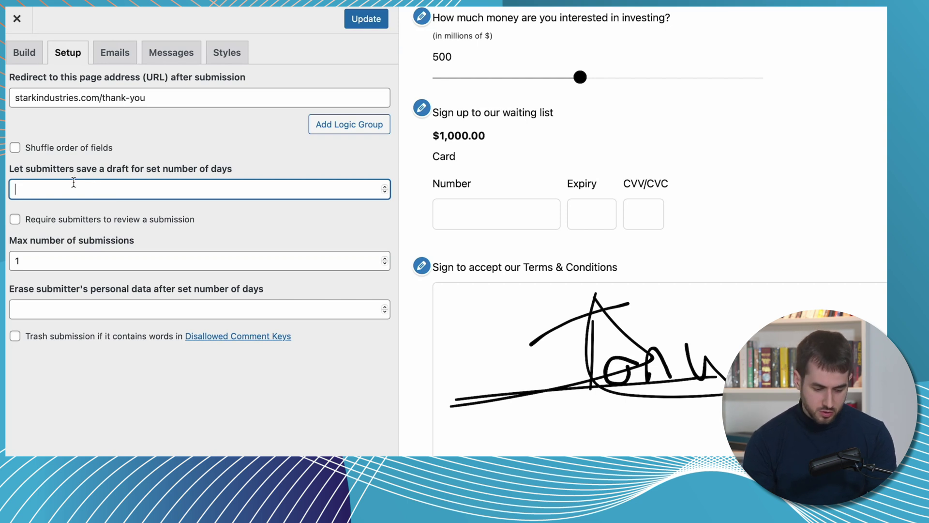
# Step: Turn on emailing the owner a copy of each submission
pyautogui.click(118, 54)
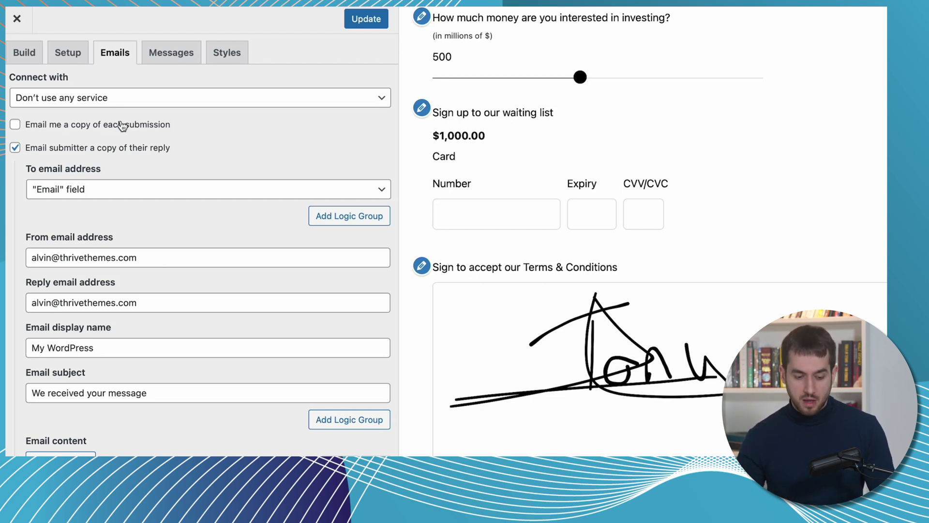
pyautogui.click(123, 126)
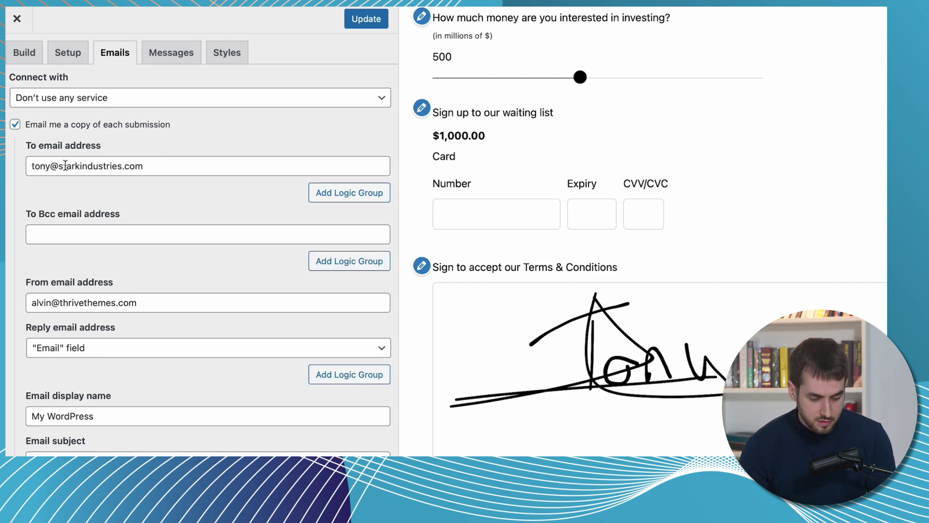
pyautogui.scroll(-4, 81, 178)
# Step: Set the email display name to 'Stark Industries Website' and start the subject with 'New ponte'
pyautogui.click(105, 200)
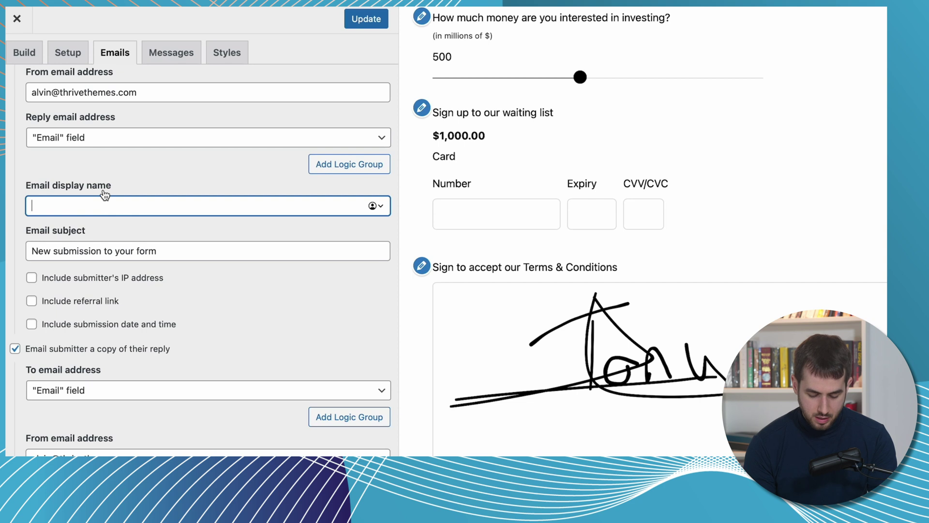
pyautogui.write('Stark Indus')
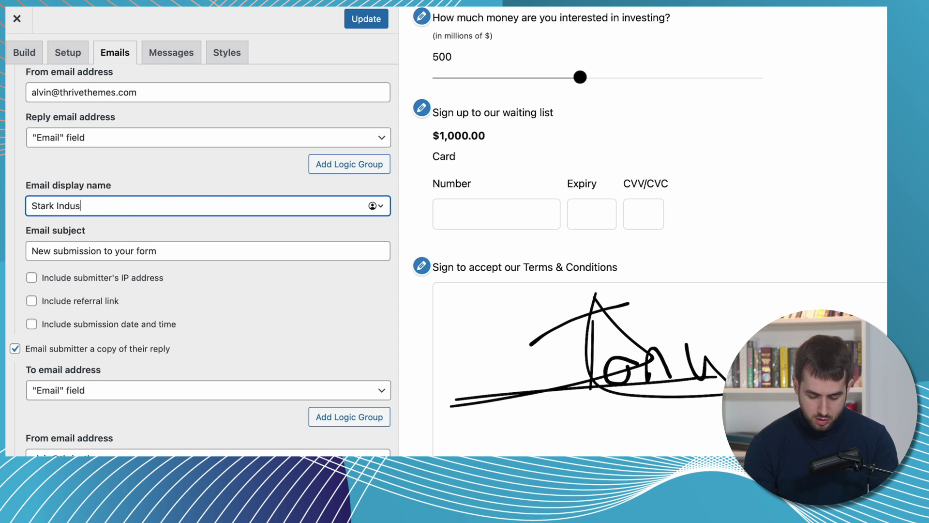
pyautogui.write('tries Website')
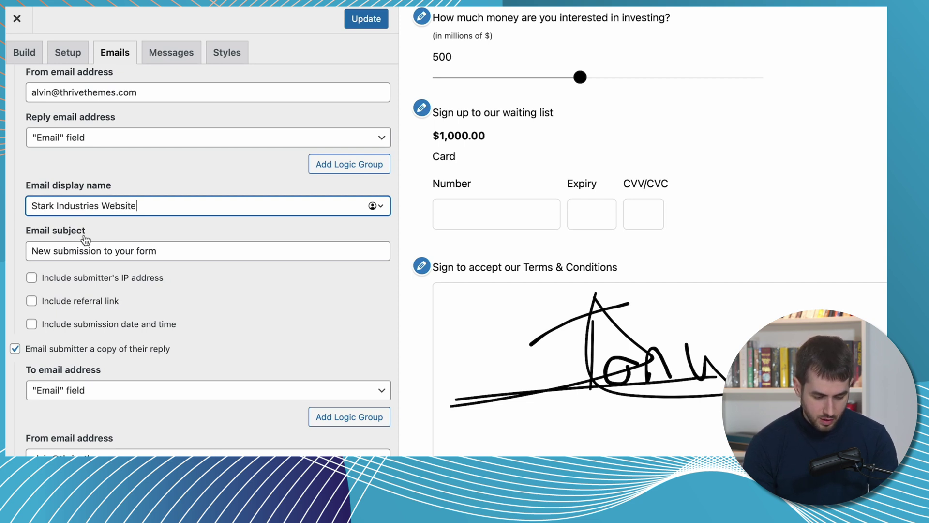
pyautogui.click(85, 242)
pyautogui.hotkey('ctrl', 'a')
pyautogui.write('New ponte')
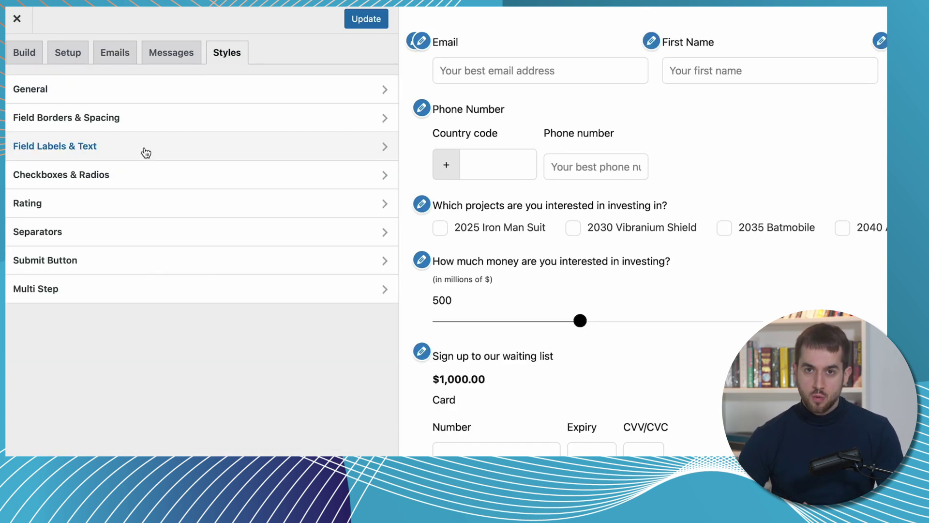
# Step: Give the form wide padding in the general style settings
pyautogui.click(125, 100)
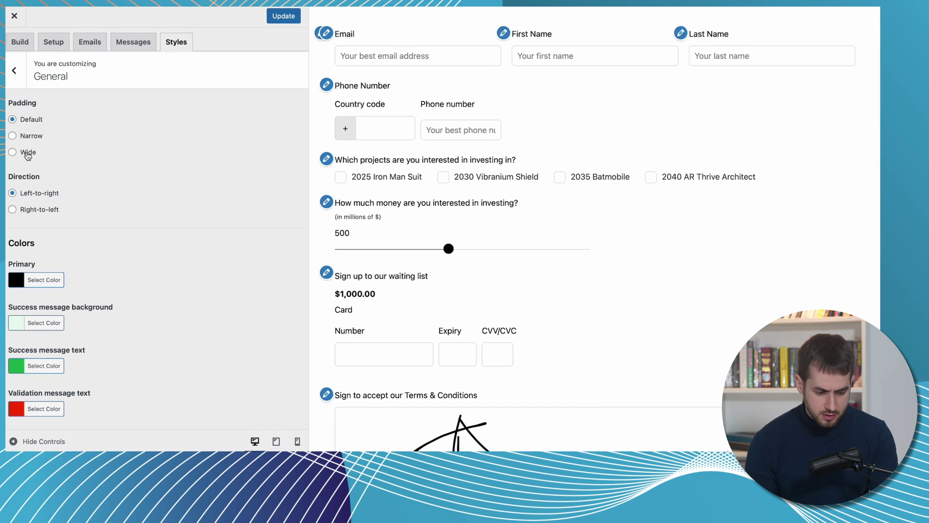
pyautogui.click(27, 153)
pyautogui.click(15, 71)
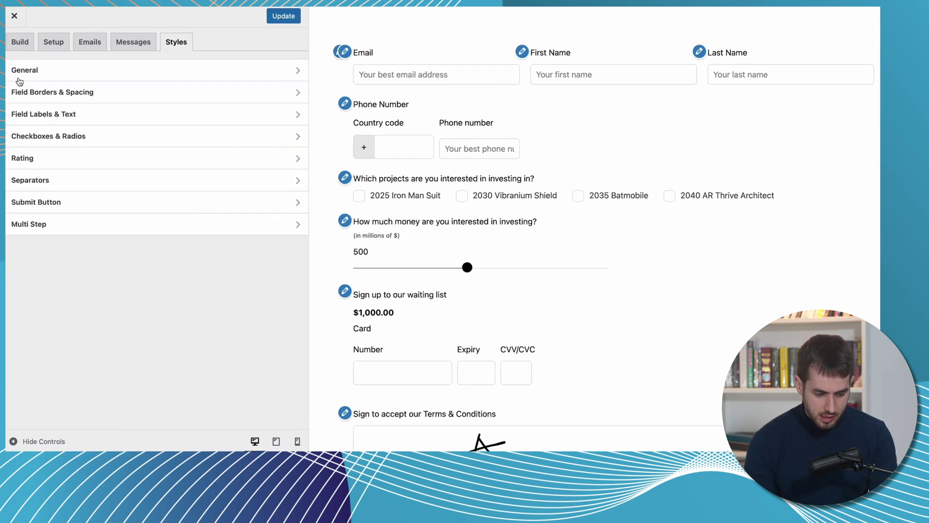
# Step: Set outer and inner field spacing to Wide and save the form styles
pyautogui.click(70, 93)
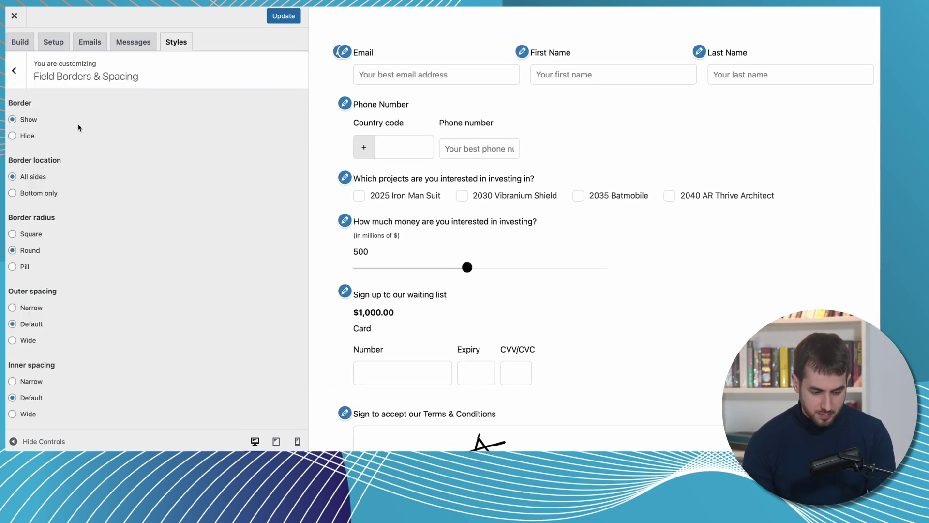
pyautogui.scroll(-3, 58, 175)
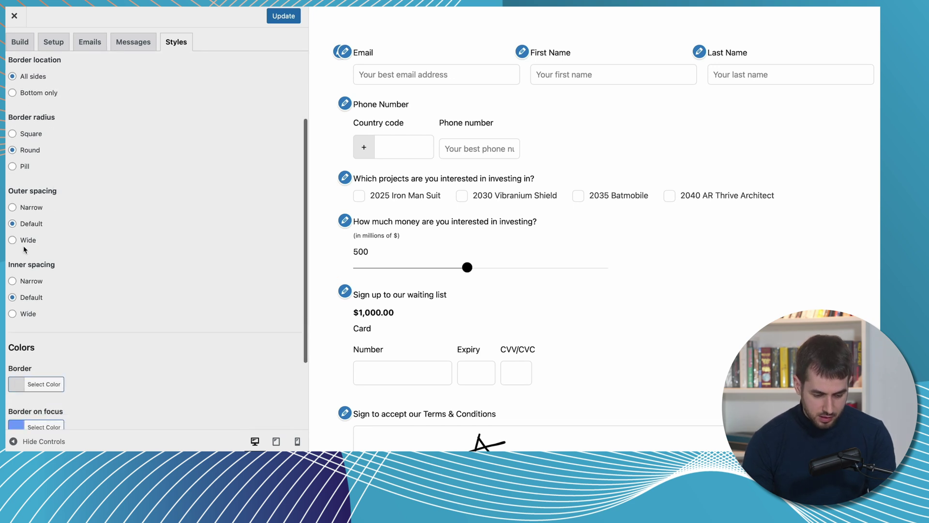
pyautogui.click(25, 240)
pyautogui.click(28, 314)
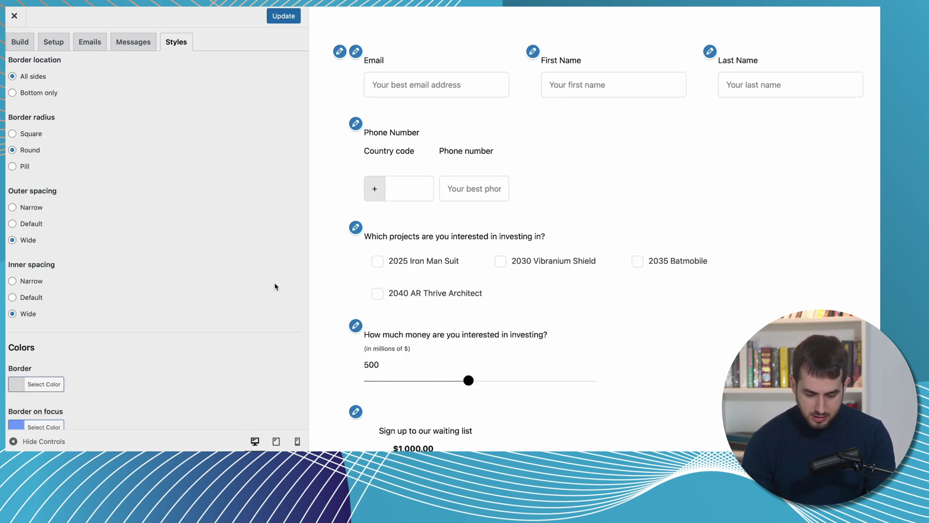
pyautogui.scroll(-8, 537, 396)
pyautogui.scroll(4, 538, 395)
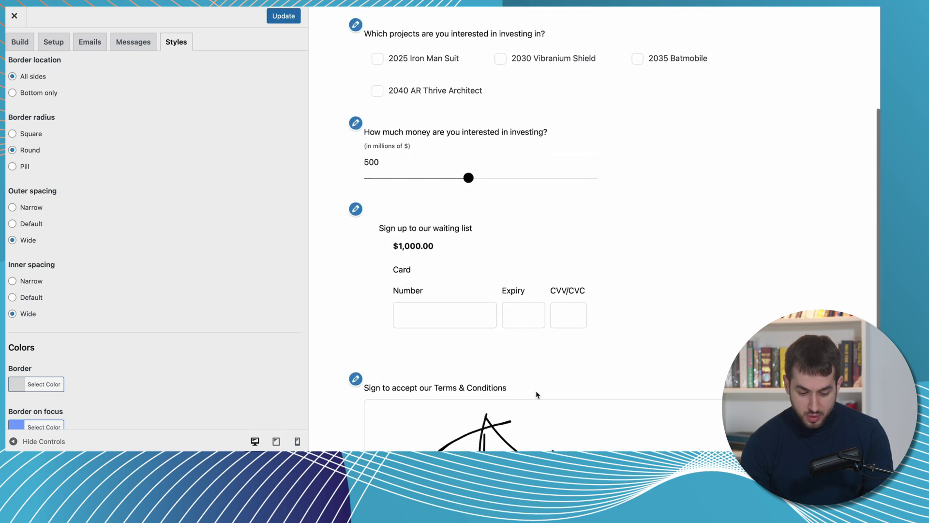
pyautogui.scroll(4, 536, 395)
pyautogui.click(280, 16)
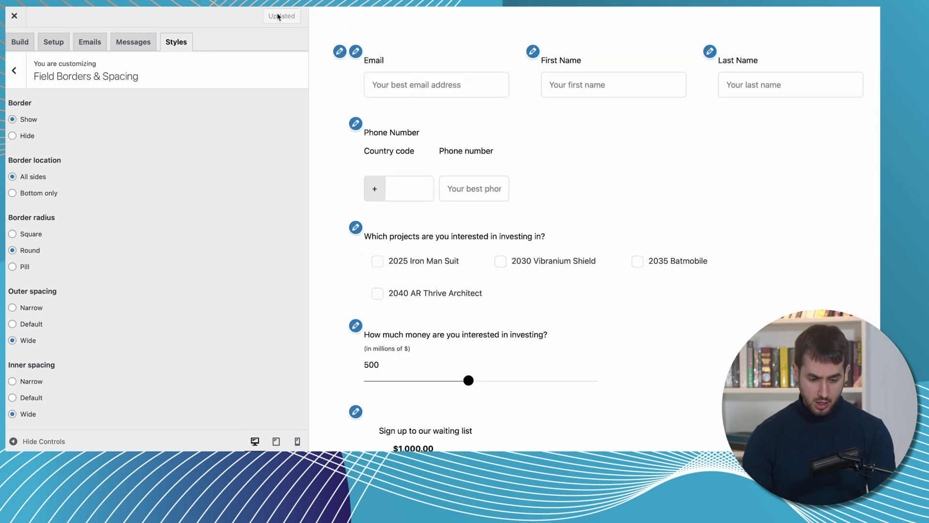
pyautogui.click(14, 71)
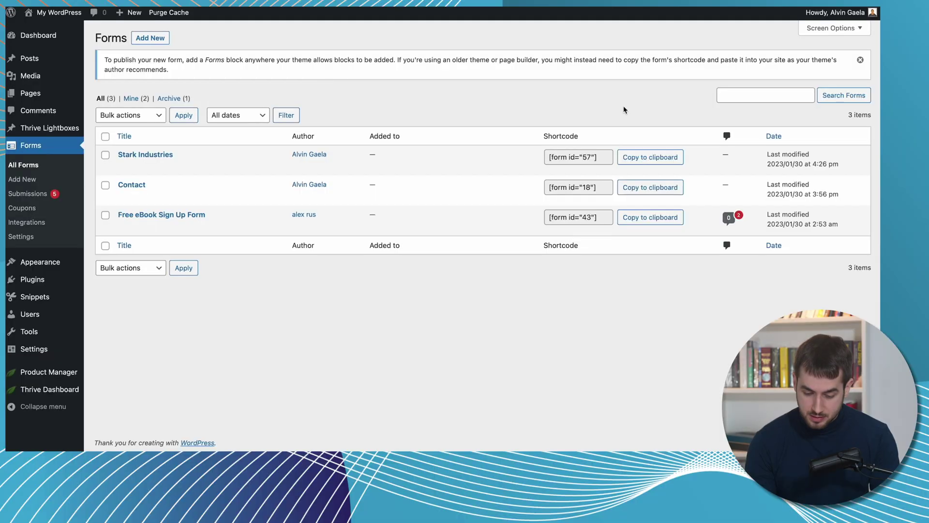
# Step: Copy the Stark Industries form shortcode and title a new page 'Stark Industri'
pyautogui.moveTo(231, 172)
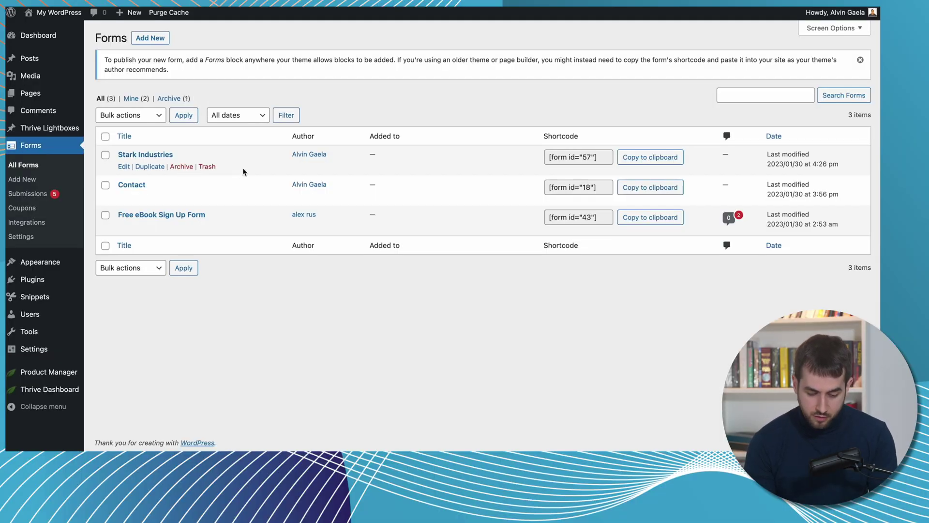
pyautogui.click(666, 159)
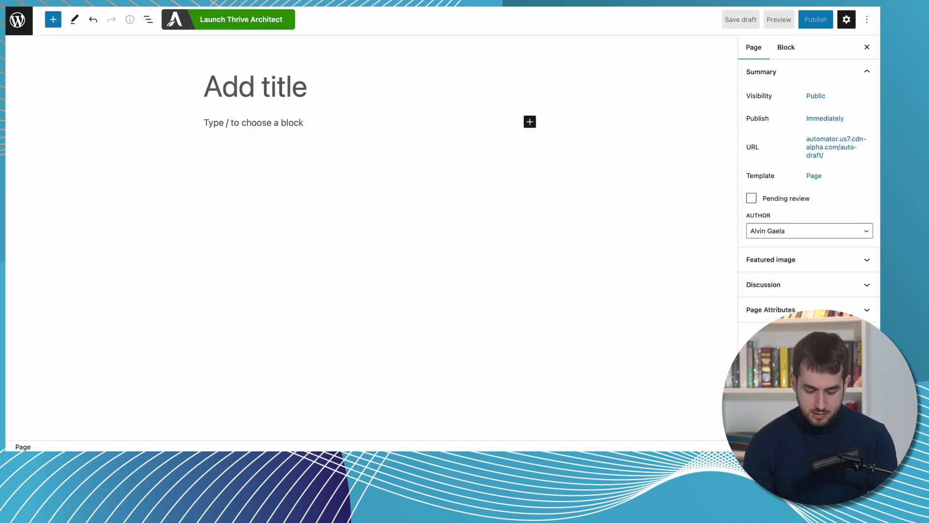
pyautogui.write('Stark Industries')
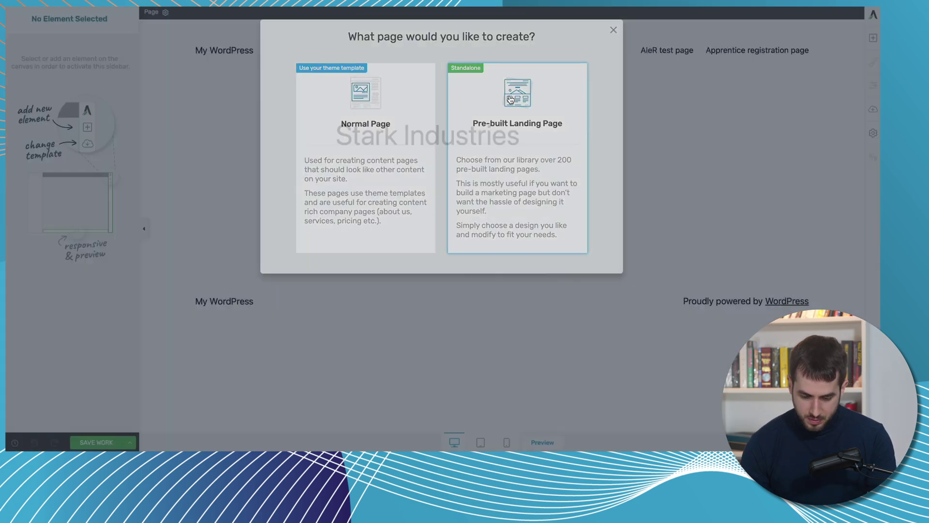
# Step: Open the new page in Thrive Architect and load a Kwik Theme landing page template
pyautogui.click(510, 99)
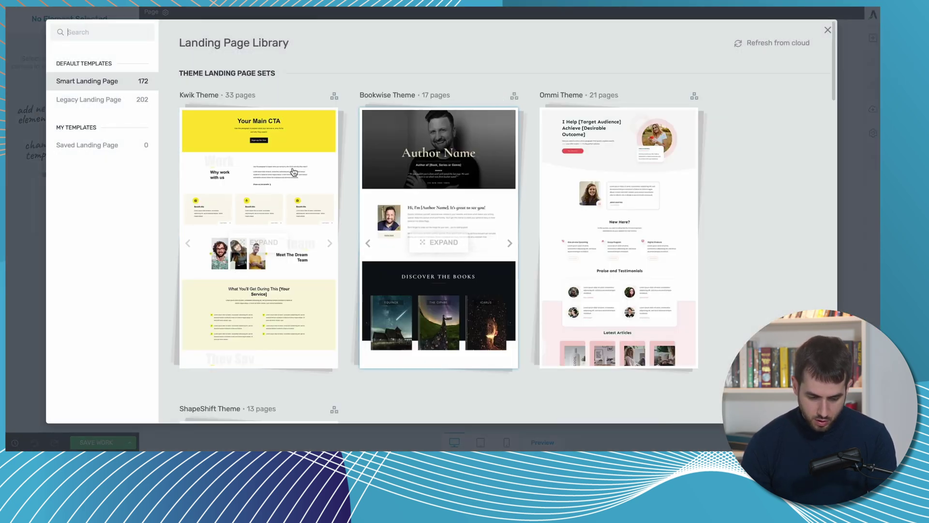
pyautogui.click(291, 172)
pyautogui.scroll(-3, 455, 284)
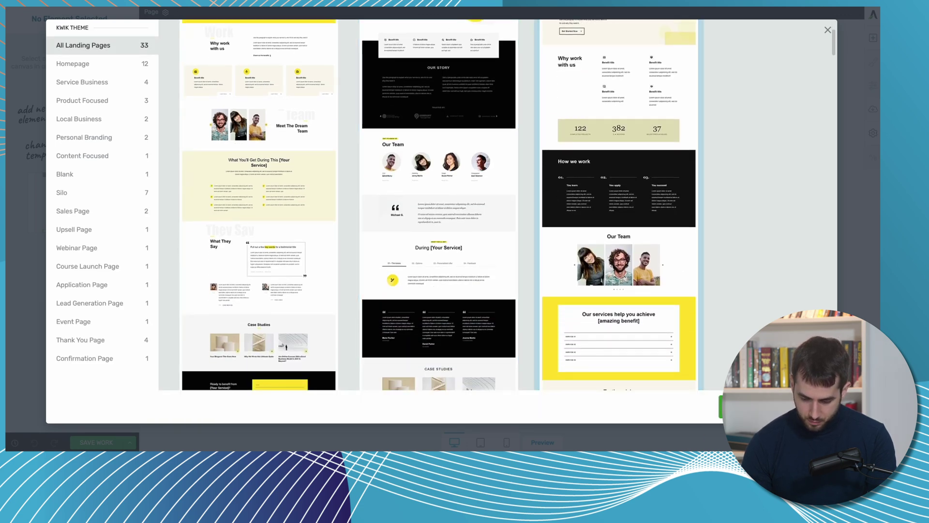
pyautogui.click(629, 222)
pyautogui.scroll(-5, 554, 328)
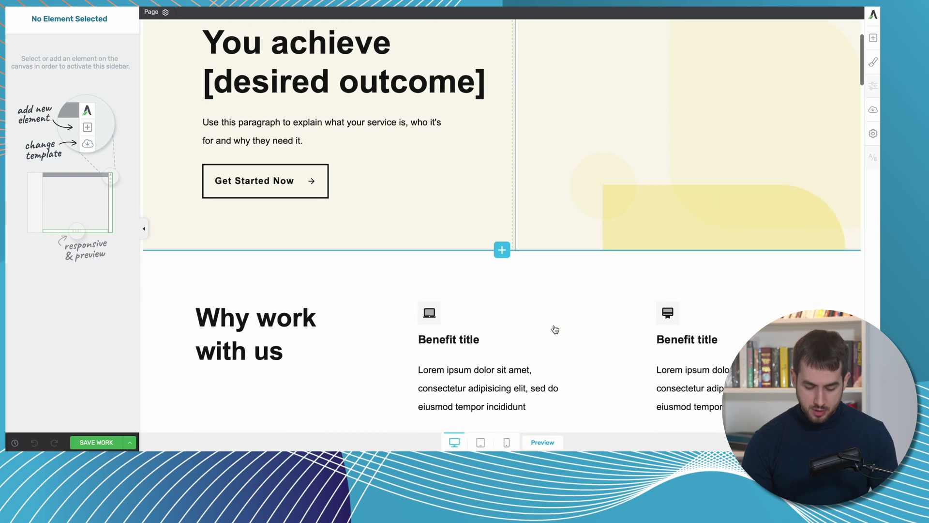
pyautogui.scroll(-10, 555, 330)
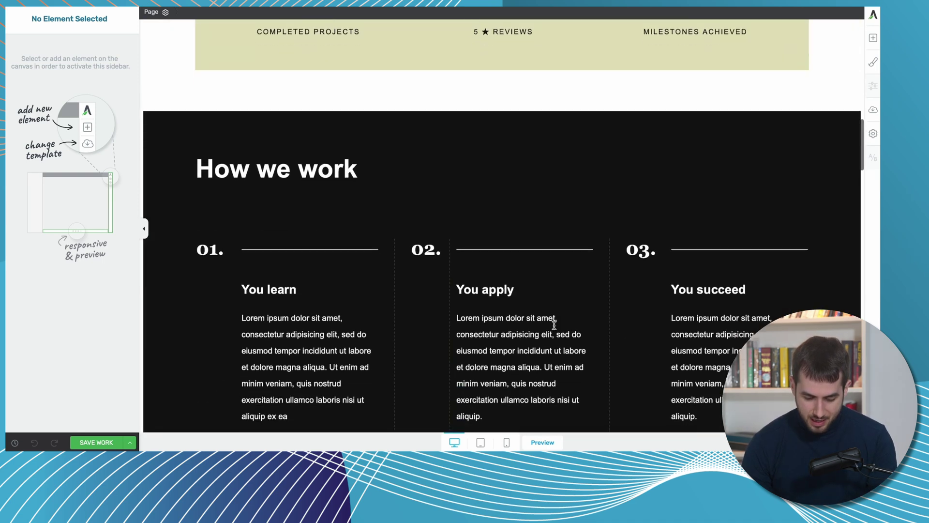
pyautogui.scroll(-10, 554, 325)
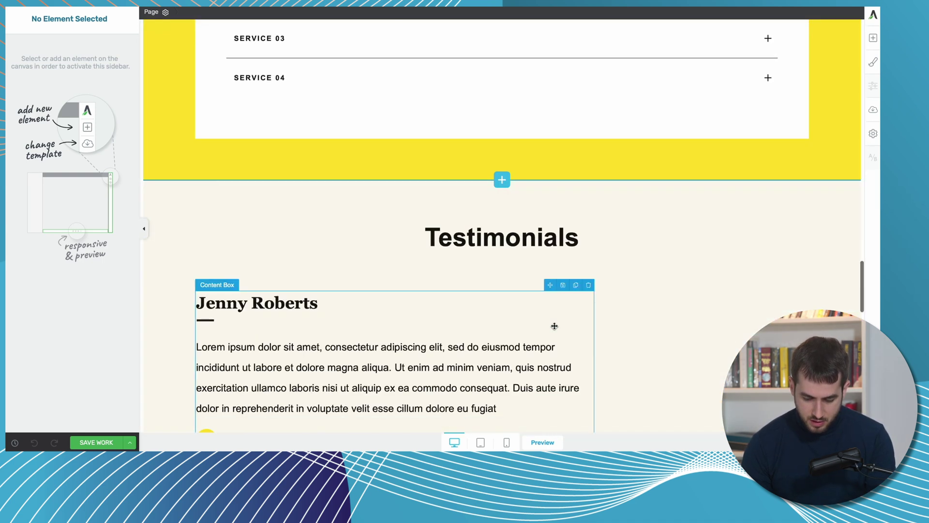
pyautogui.scroll(-10, 554, 326)
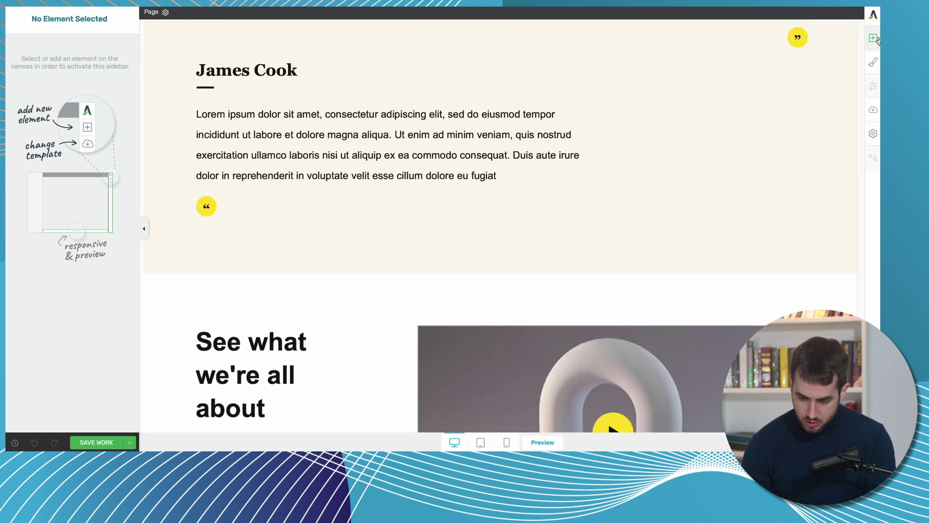
# Step: Add a background section below the testimonials with a content box inside
pyautogui.click(875, 38)
pyautogui.write('back')
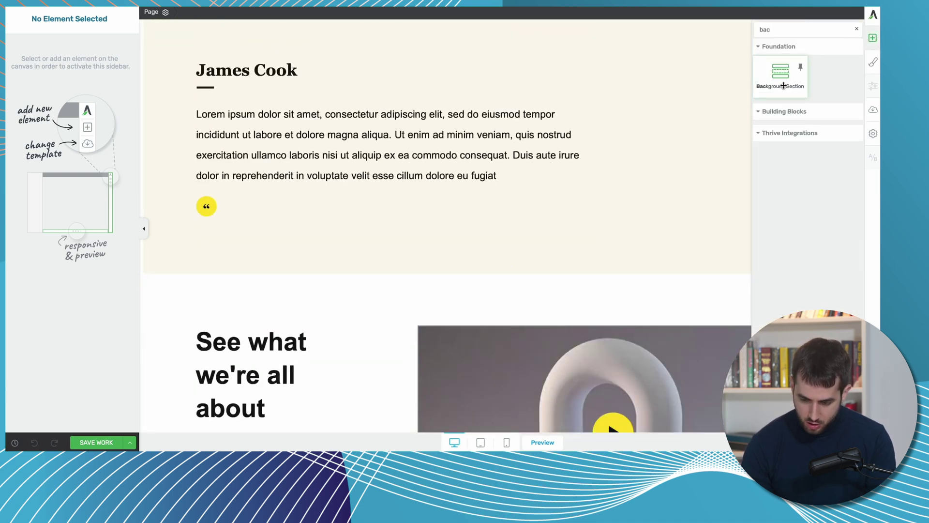
pyautogui.moveTo(780, 121); pyautogui.dragTo(633, 266)
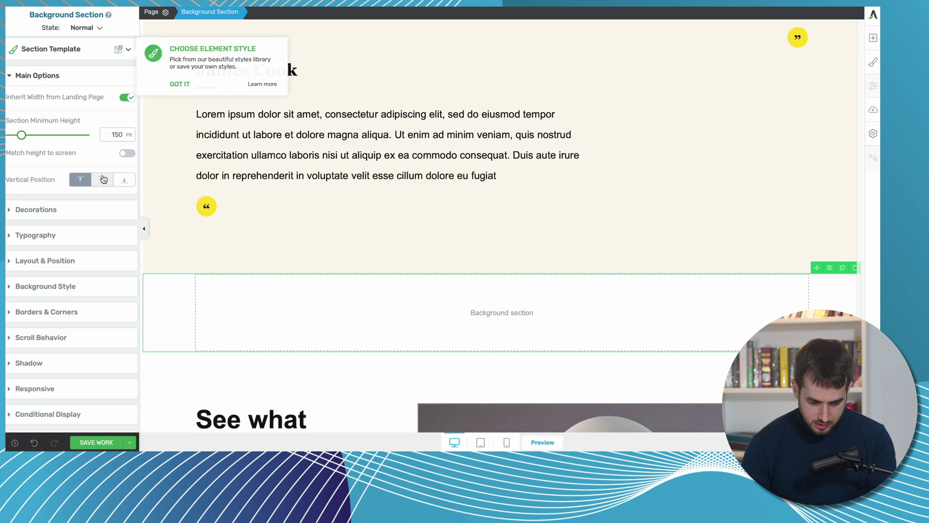
pyautogui.click(873, 38)
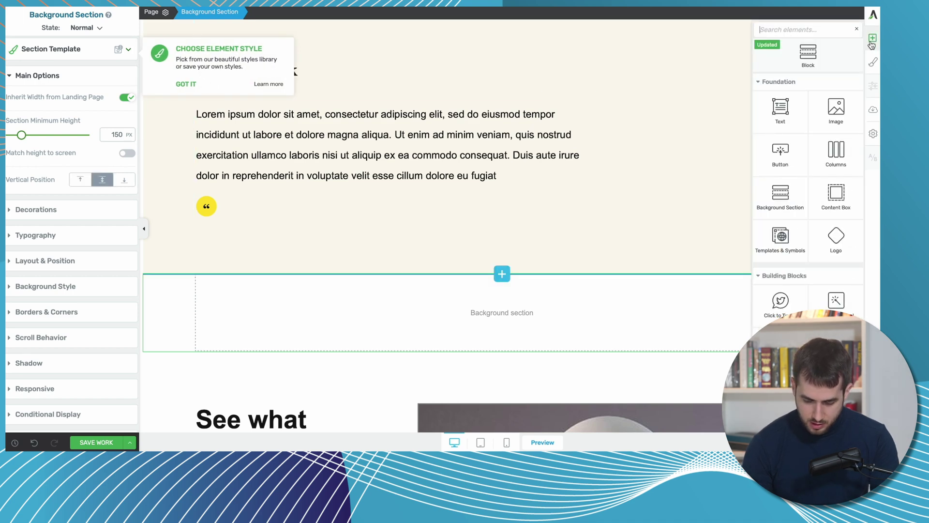
pyautogui.write('cont')
pyautogui.moveTo(780, 150); pyautogui.dragTo(551, 319)
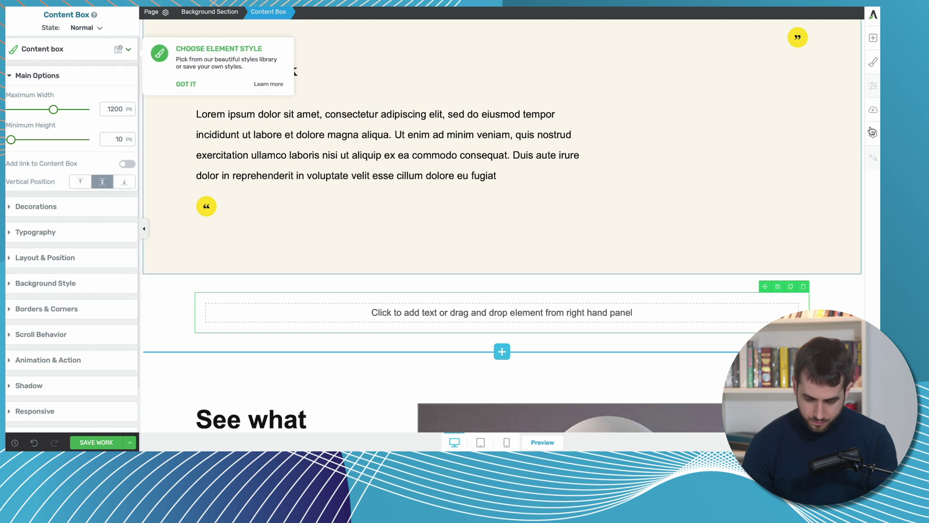
# Step: Add a text element holding the centred [form id="57"] shortcode and save the page
pyautogui.moveTo(782, 118); pyautogui.dragTo(495, 334)
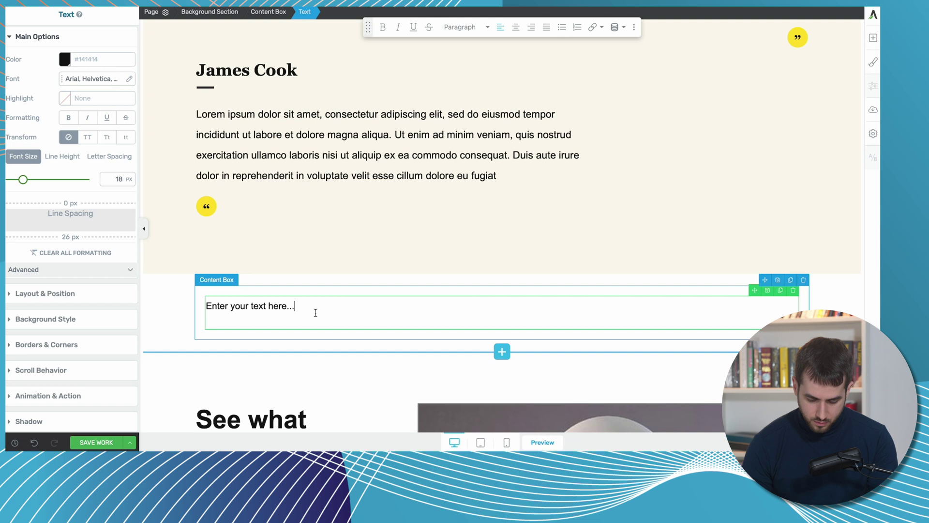
pyautogui.hotkey('ctrl', 'a')
pyautogui.hotkey('ctrl', 'v')
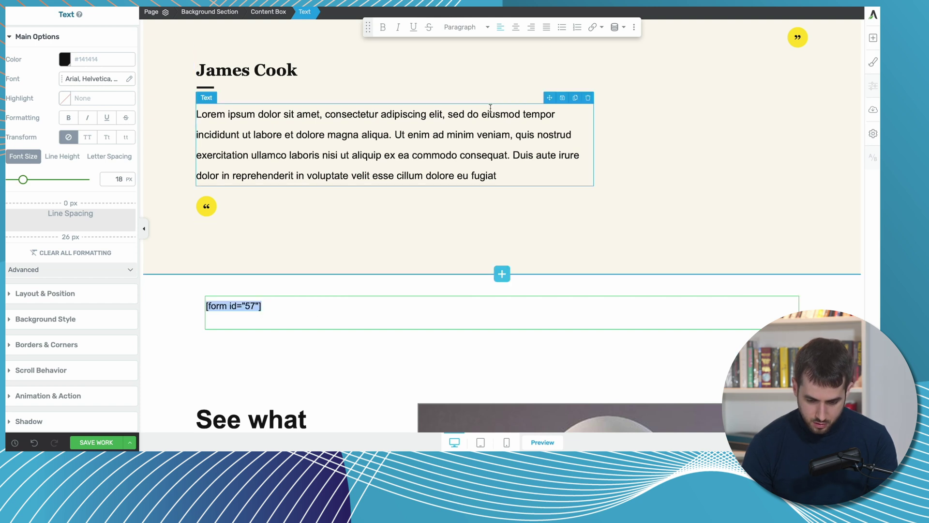
pyautogui.click(516, 27)
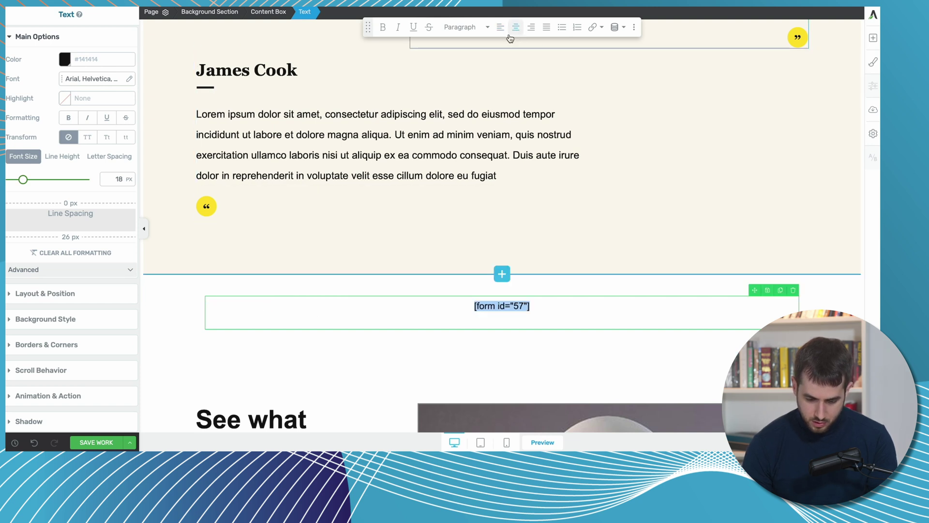
pyautogui.click(107, 440)
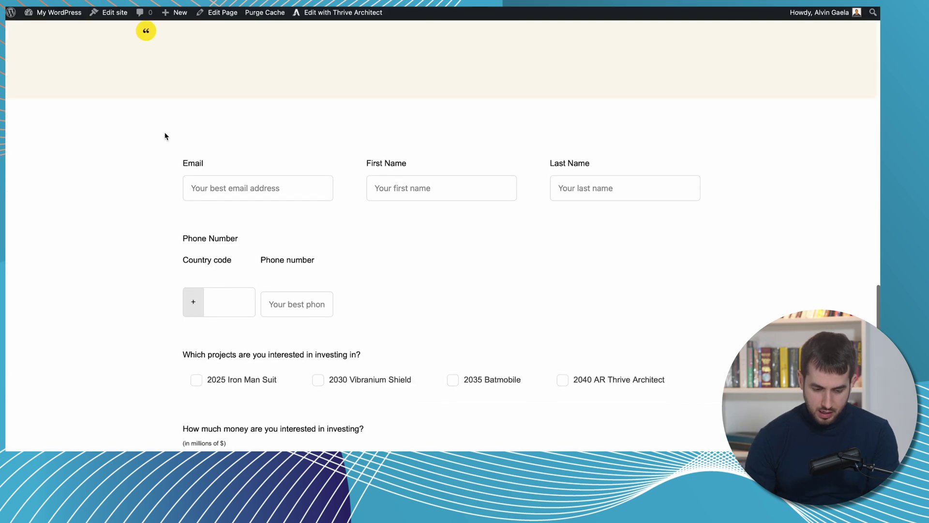
# Step: Try the live form's Email field and dismiss the autofill suggestion
pyautogui.scroll(-3, 165, 136)
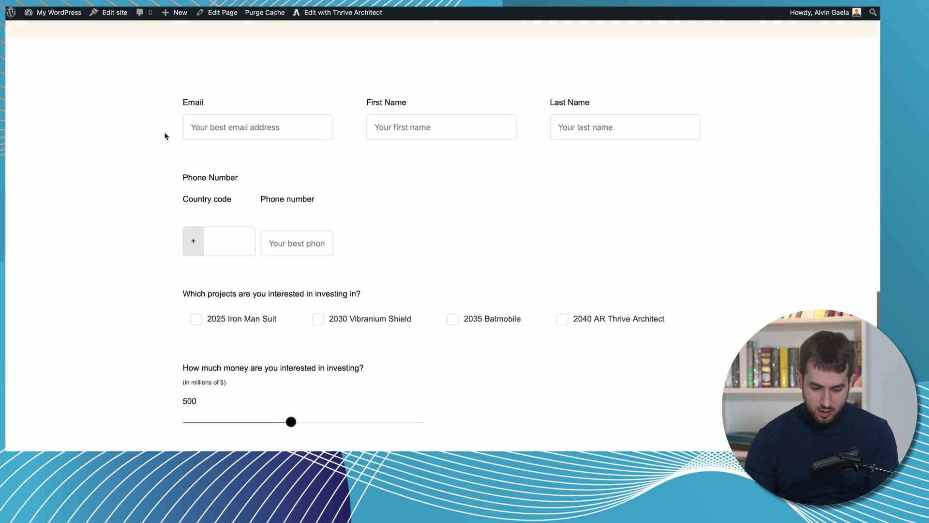
pyautogui.scroll(-1, 165, 136)
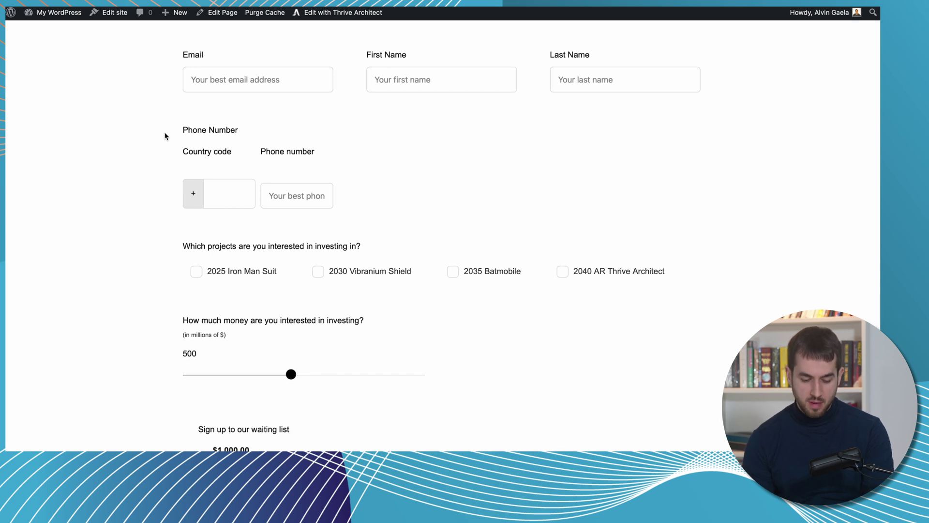
pyautogui.scroll(1, 165, 136)
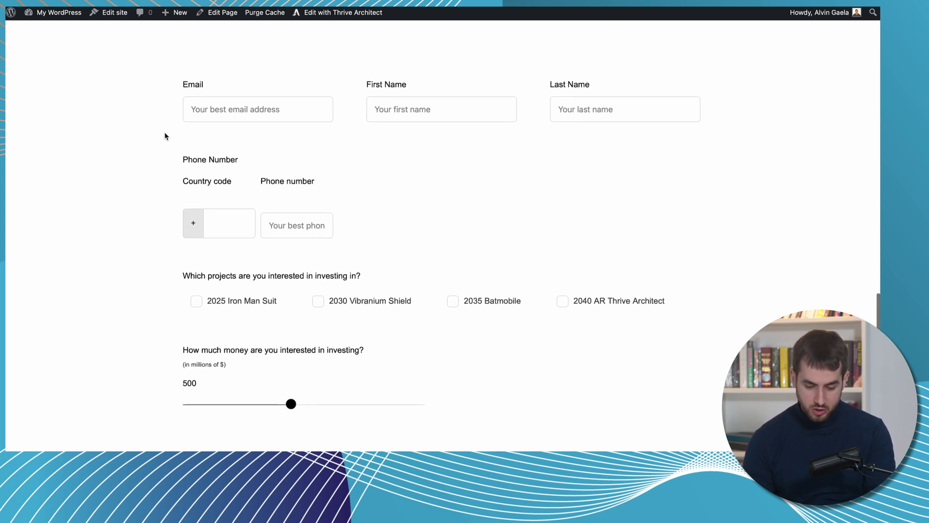
pyautogui.scroll(-1, 165, 137)
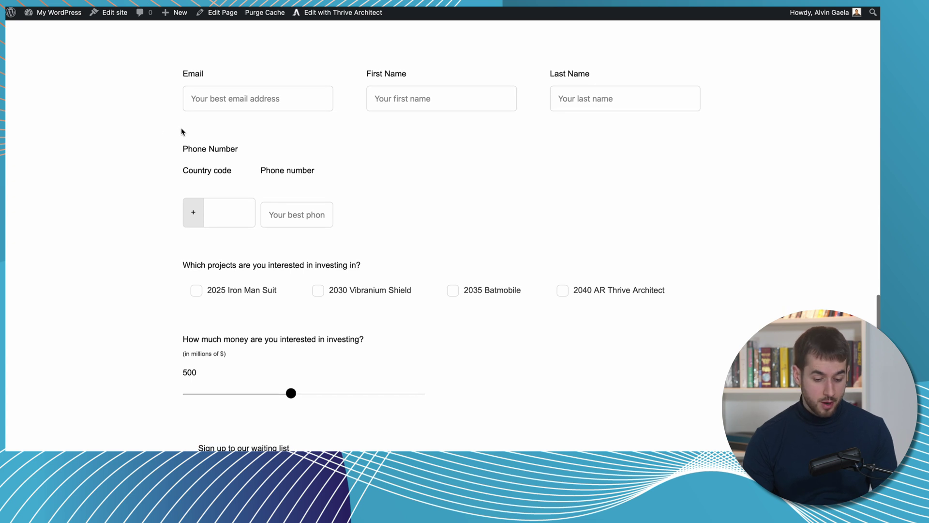
pyautogui.click(245, 102)
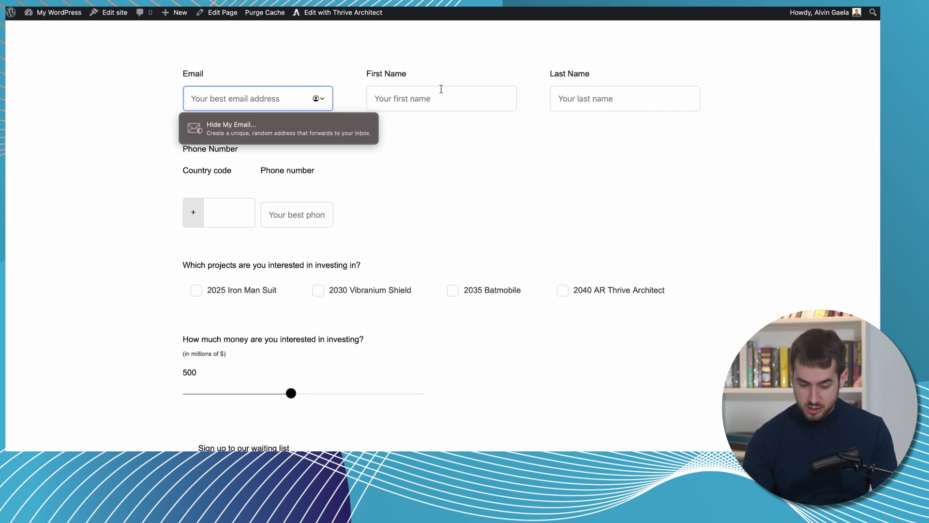
pyautogui.click(53, 205)
pyautogui.scroll(-4, 54, 205)
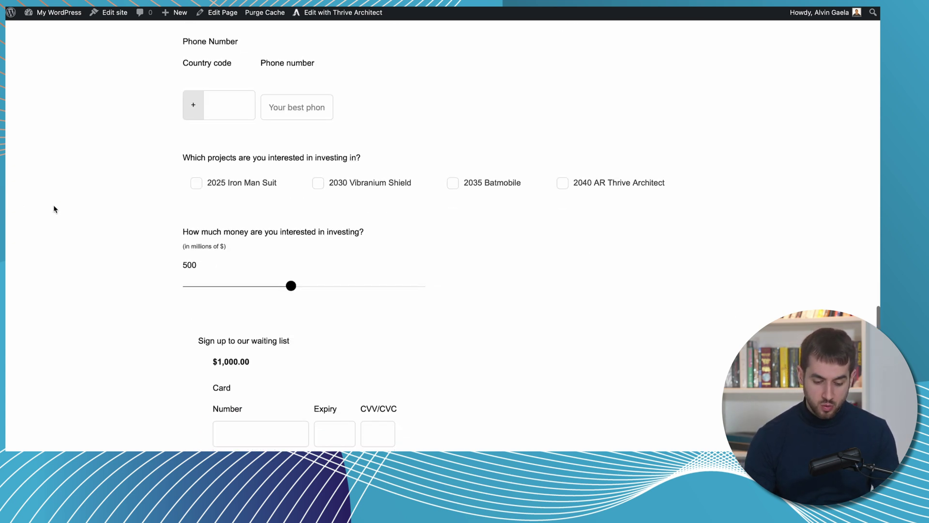
# Step: Tick the 2025 Iron Man Suit project and slide the investment amount to 819
pyautogui.click(196, 184)
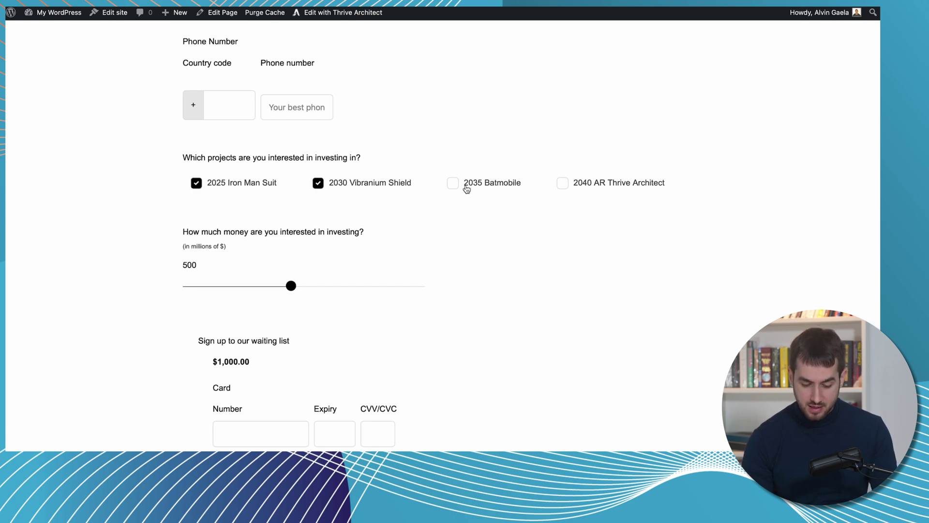
pyautogui.scroll(-2, 329, 257)
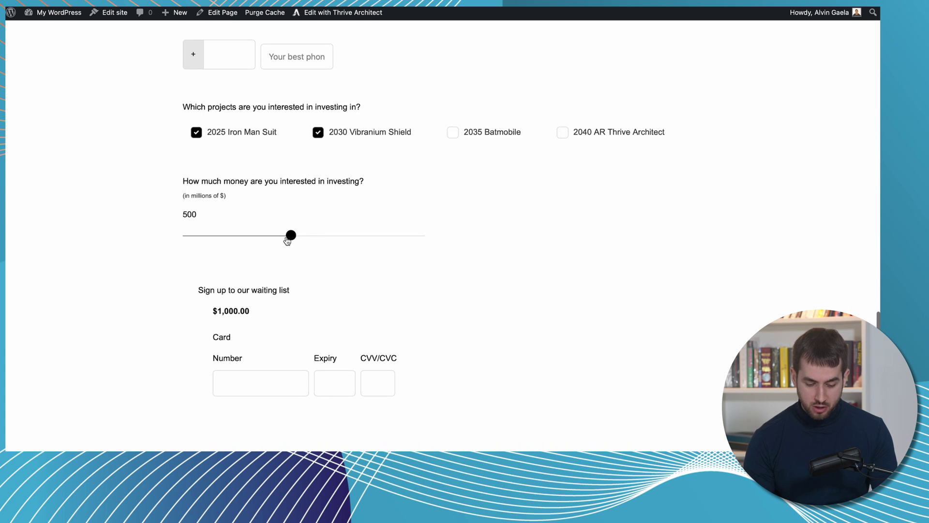
pyautogui.moveTo(287, 240); pyautogui.dragTo(373, 234)
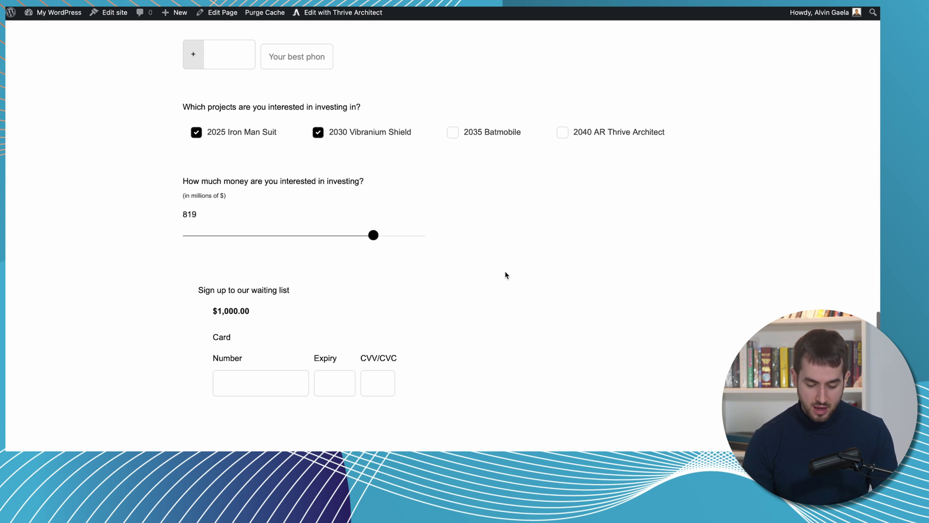
pyautogui.scroll(1, 505, 275)
pyautogui.scroll(-1, 505, 275)
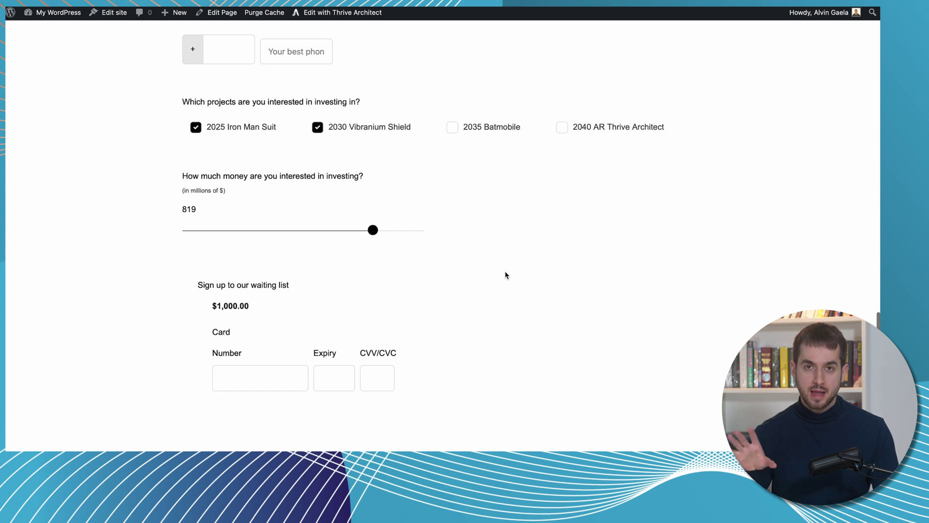
pyautogui.scroll(-2, 505, 275)
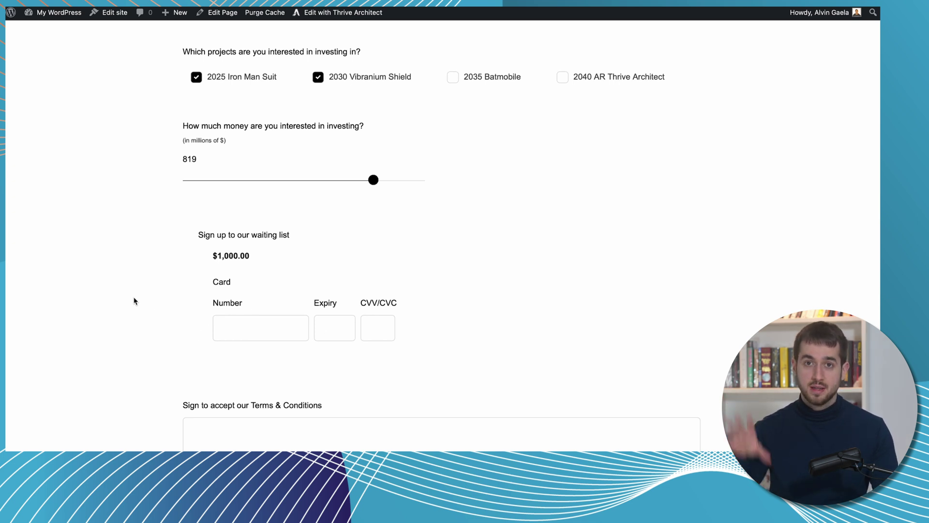
pyautogui.scroll(-4, 135, 301)
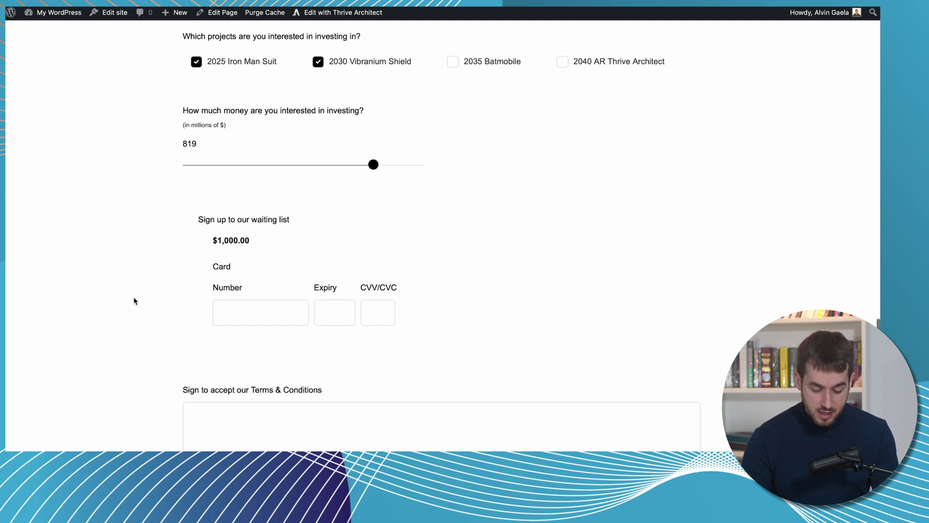
# Step: Draw a signature in the Terms & Conditions signature area
pyautogui.scroll(-3, 134, 301)
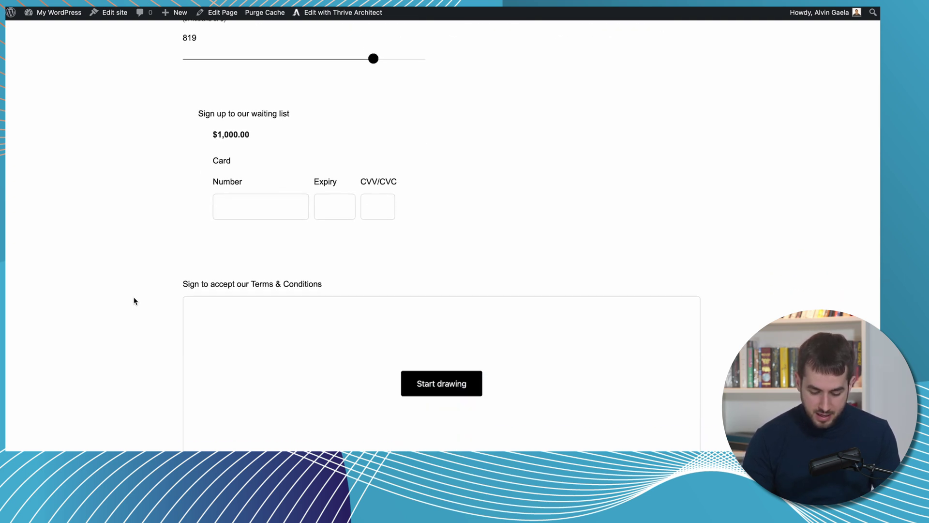
pyautogui.click(443, 260)
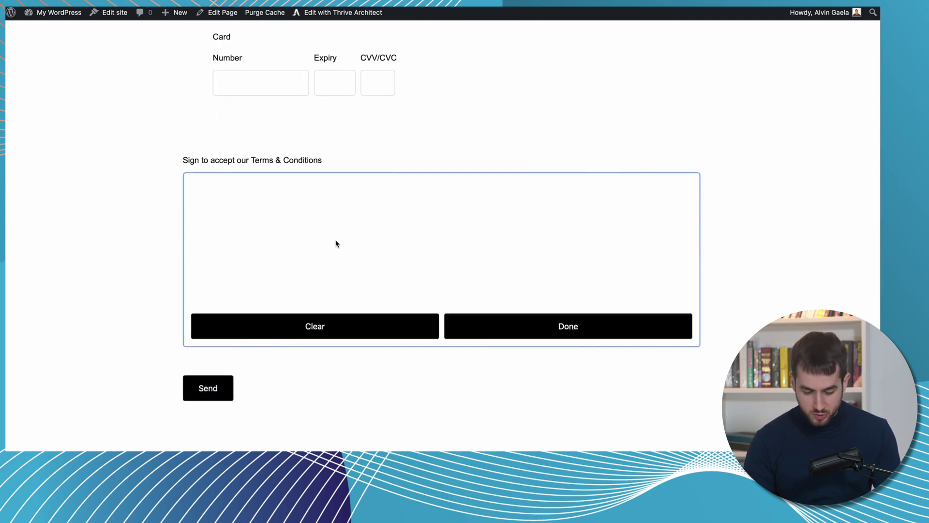
pyautogui.moveTo(299, 208); pyautogui.dragTo(292, 269)
pyautogui.moveTo(271, 213); pyautogui.dragTo(335, 181)
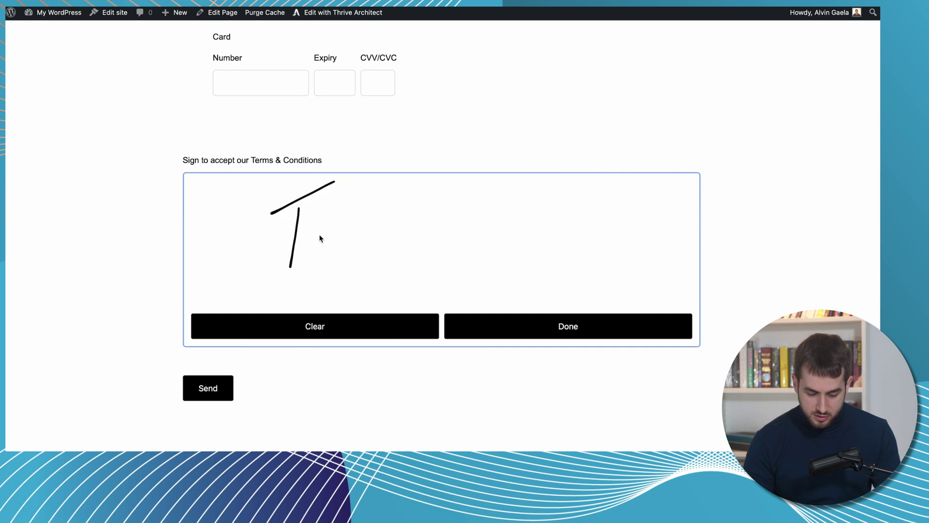
pyautogui.moveTo(319, 235)
pyautogui.mouseDown()
pyautogui.moveTo(325, 260)
pyautogui.moveTo(352, 260)
pyautogui.moveTo(399, 286)
pyautogui.mouseUp()
pyautogui.moveTo(309, 215)
pyautogui.mouseDown()
pyautogui.moveTo(278, 284)
pyautogui.moveTo(308, 230)
pyautogui.mouseUp()
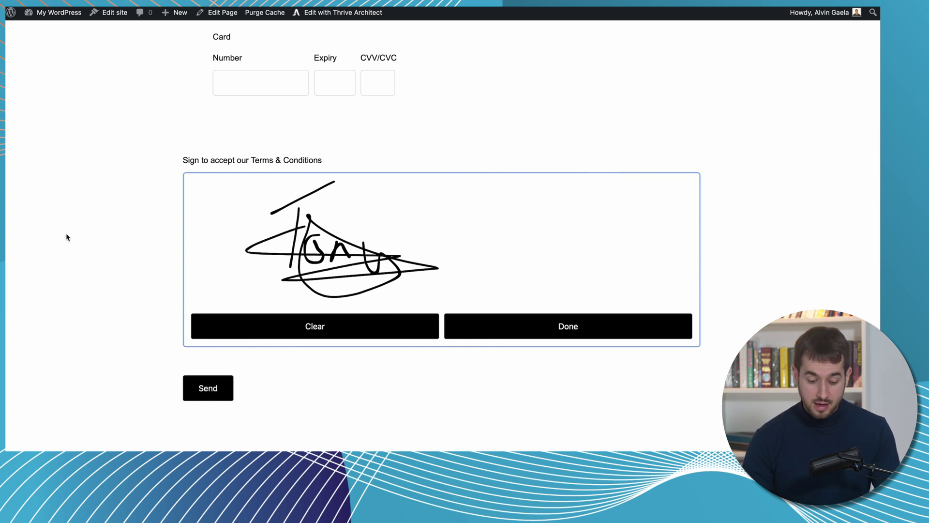
pyautogui.scroll(-2, 150, 231)
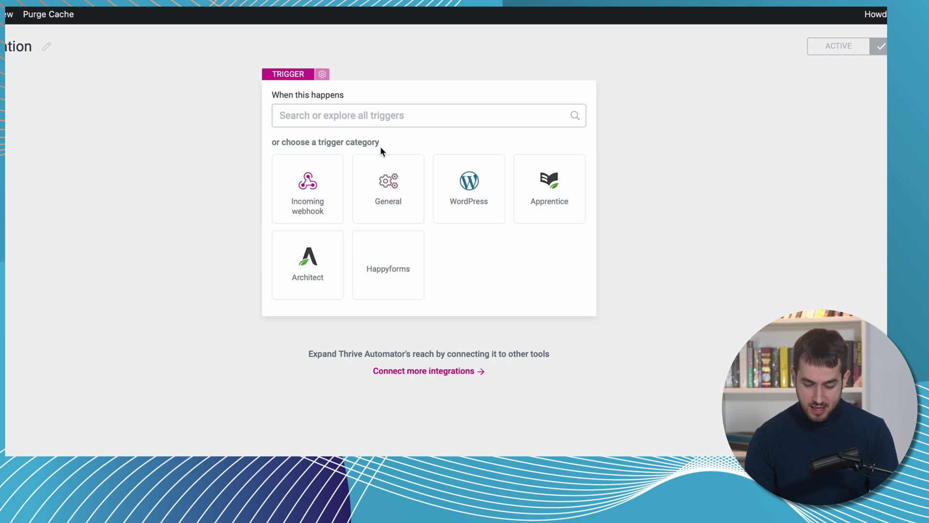
# Step: Set the trigger to Happyforms form submit with the Stark Industries form selected
pyautogui.click(408, 271)
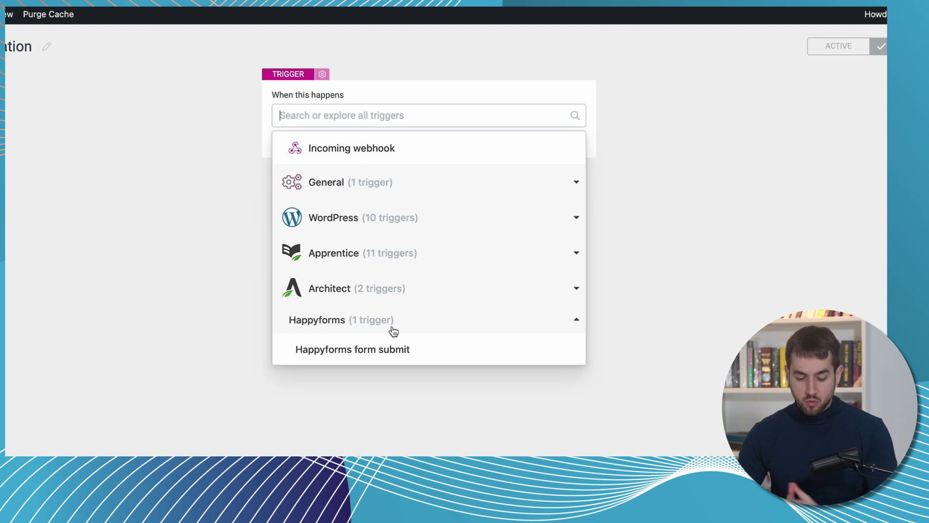
pyautogui.click(369, 350)
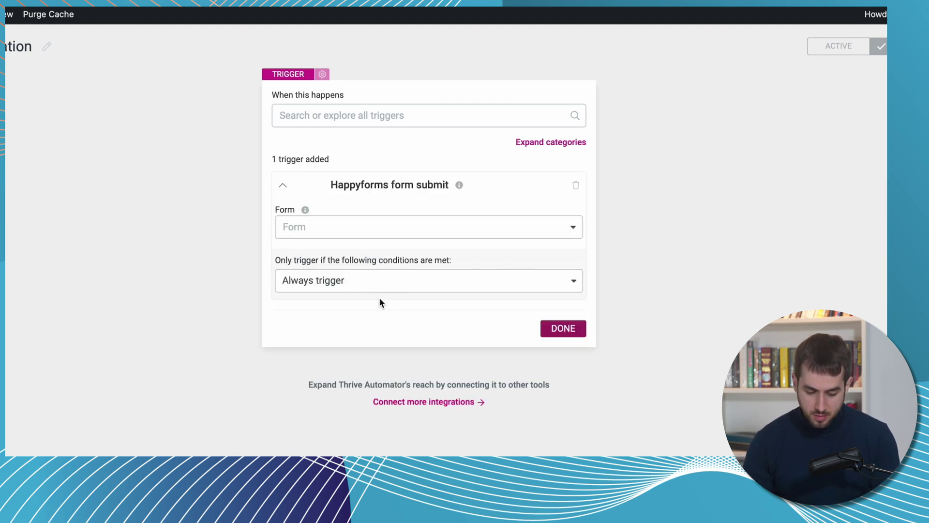
pyautogui.click(348, 222)
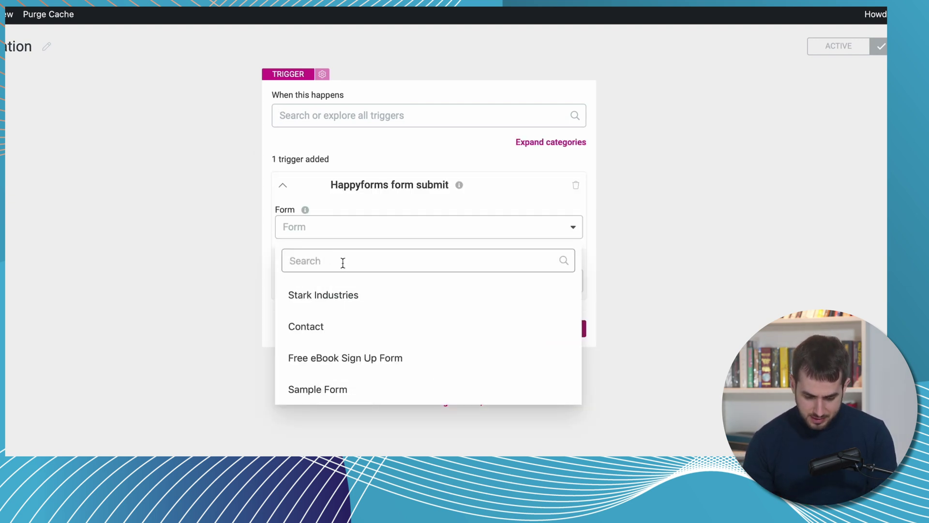
pyautogui.click(304, 303)
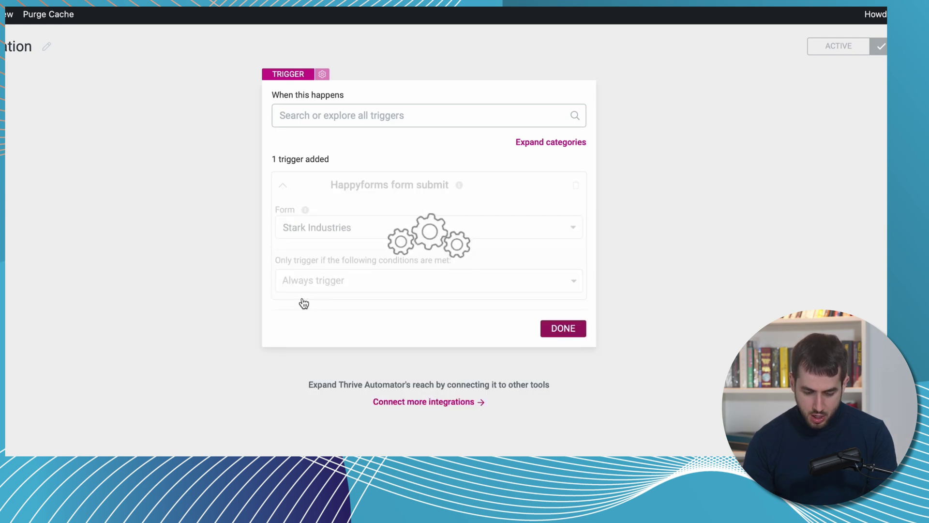
pyautogui.click(567, 371)
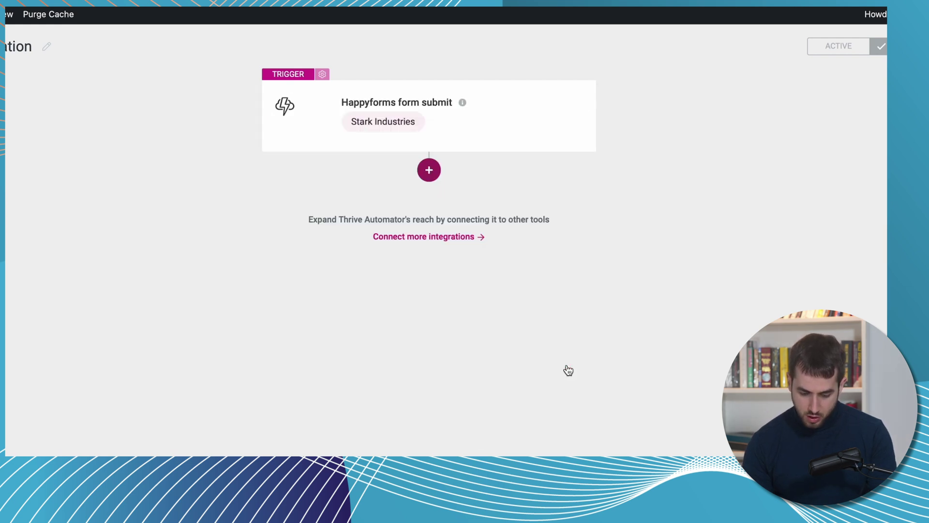
# Step: Add another action after the trigger and browse the Email and Apprentice action categories
pyautogui.click(429, 170)
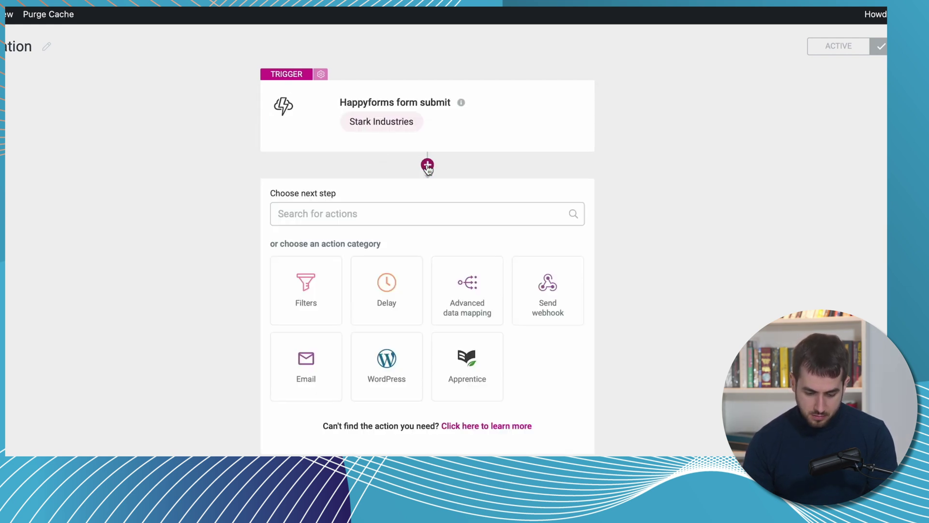
pyautogui.click(310, 346)
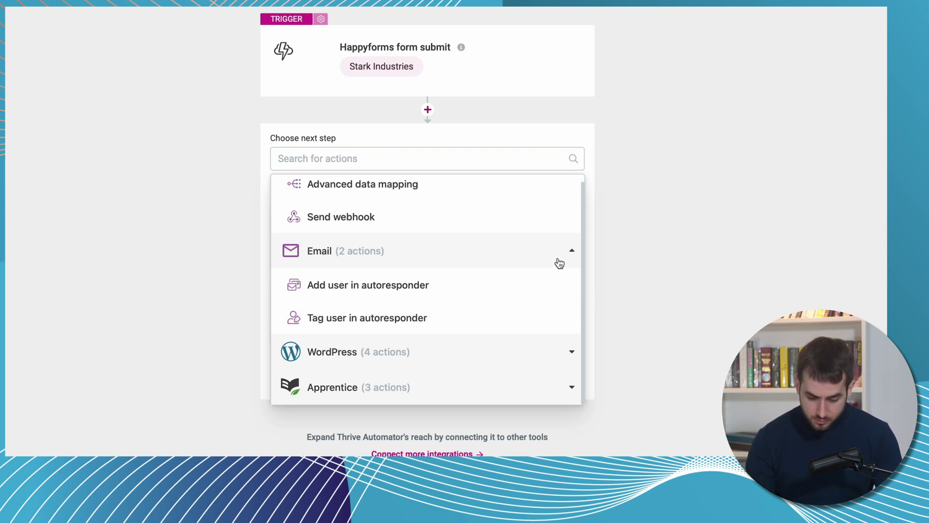
pyautogui.click(483, 387)
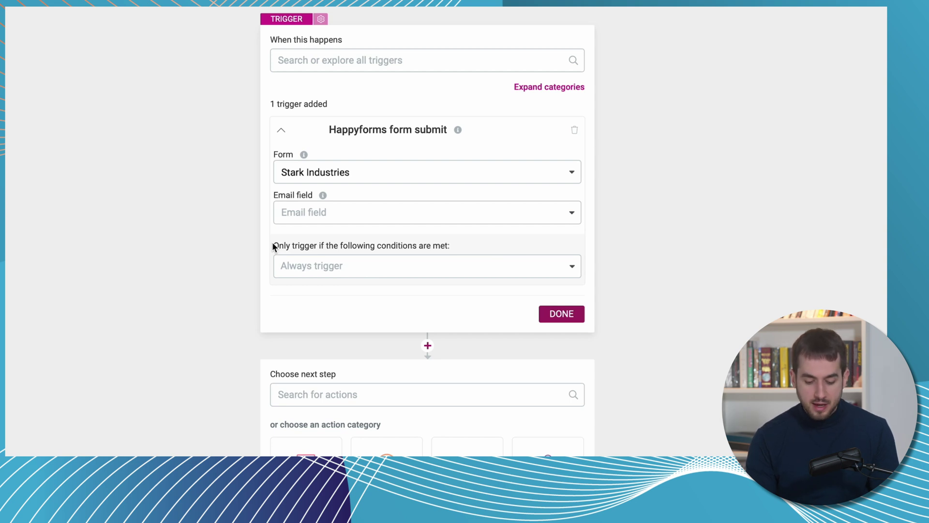
# Step: Add the condition 'Which projects are you interested in investing in?' equals '2025 Batmobile Project'
pyautogui.moveTo(272, 245); pyautogui.dragTo(455, 241)
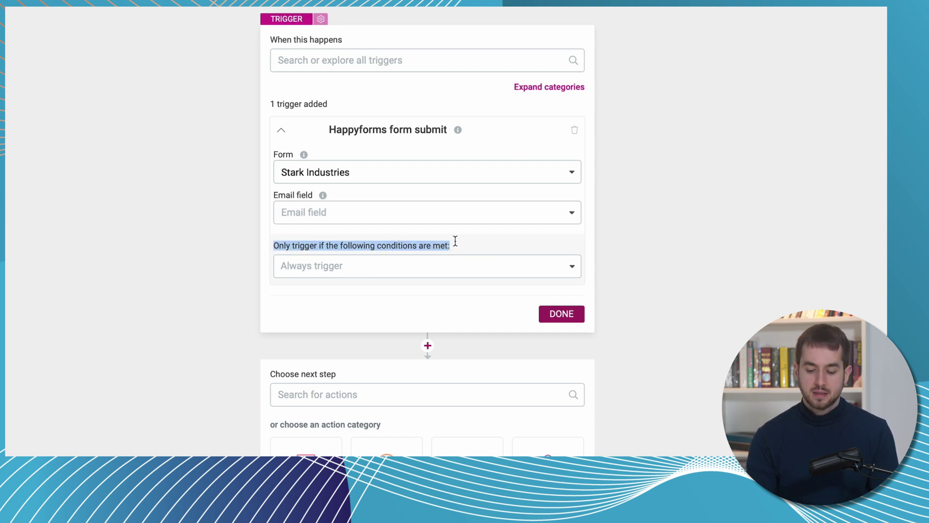
pyautogui.click(475, 247)
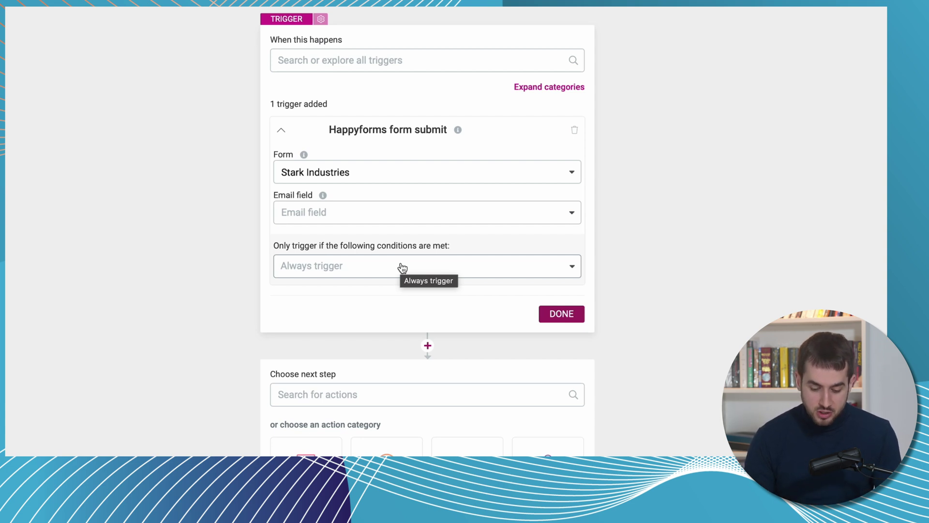
pyautogui.click(402, 269)
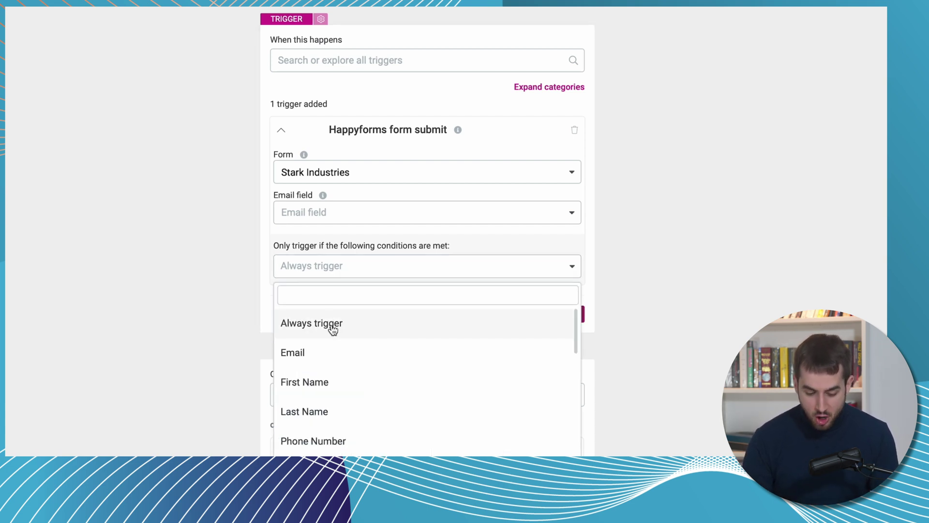
pyautogui.scroll(-3, 367, 357)
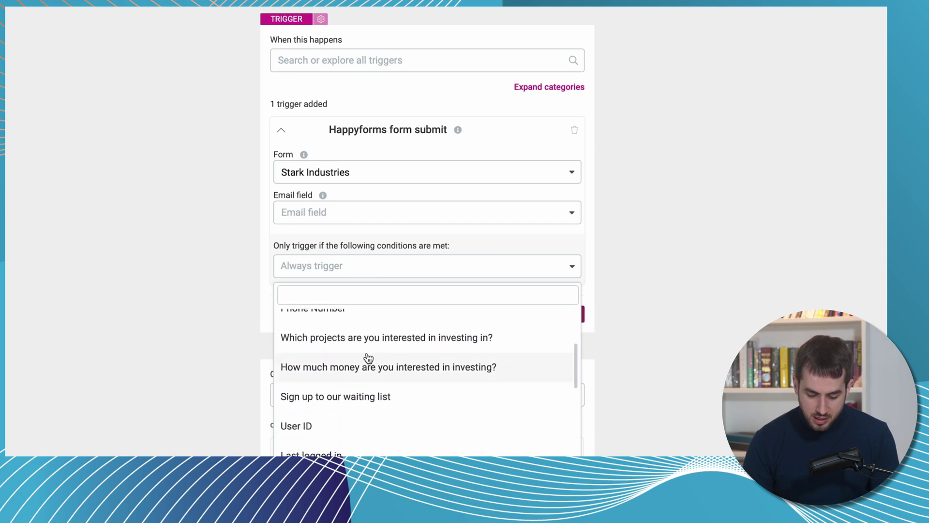
pyautogui.click(337, 349)
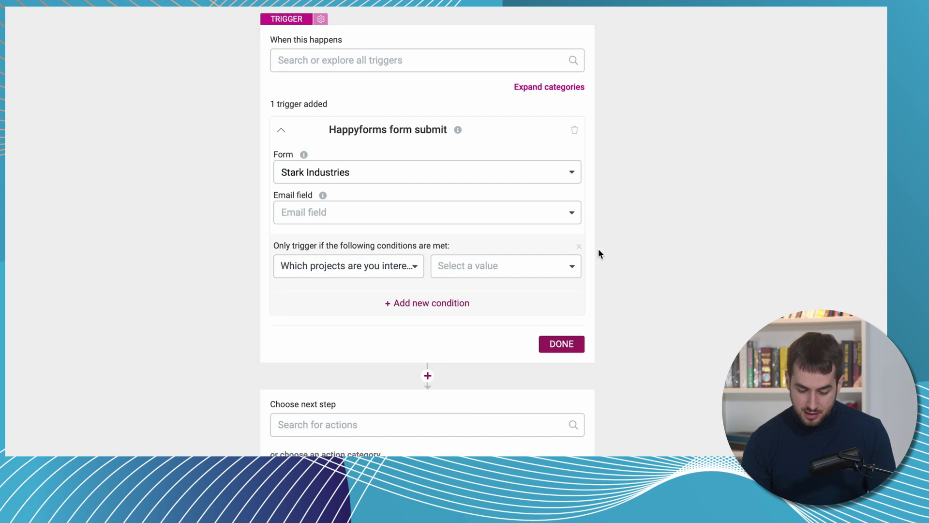
pyautogui.click(521, 267)
pyautogui.click(500, 300)
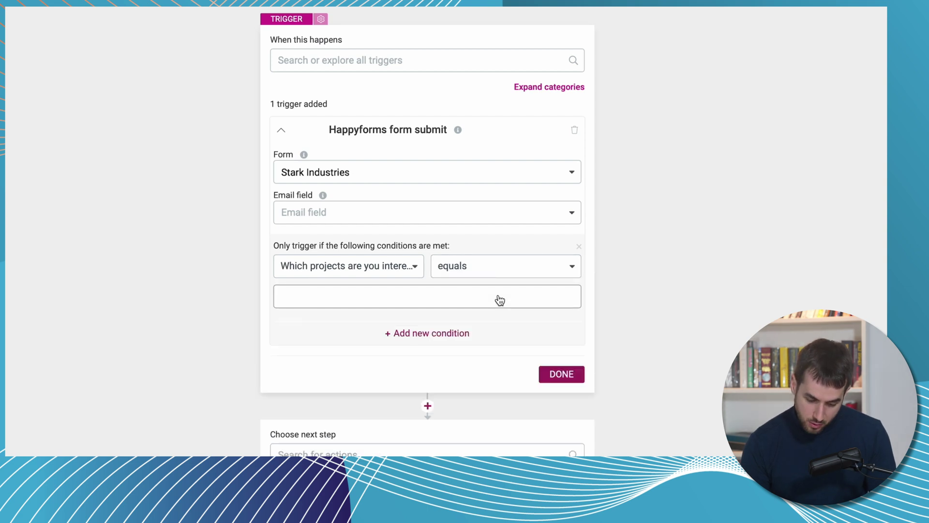
pyautogui.click(383, 305)
pyautogui.write('2025')
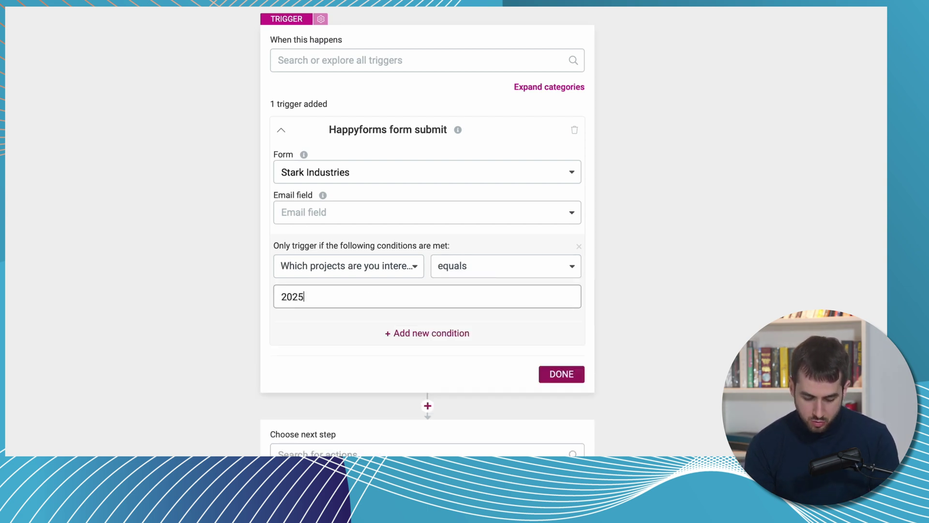
pyautogui.write(' Batmobile Pr')
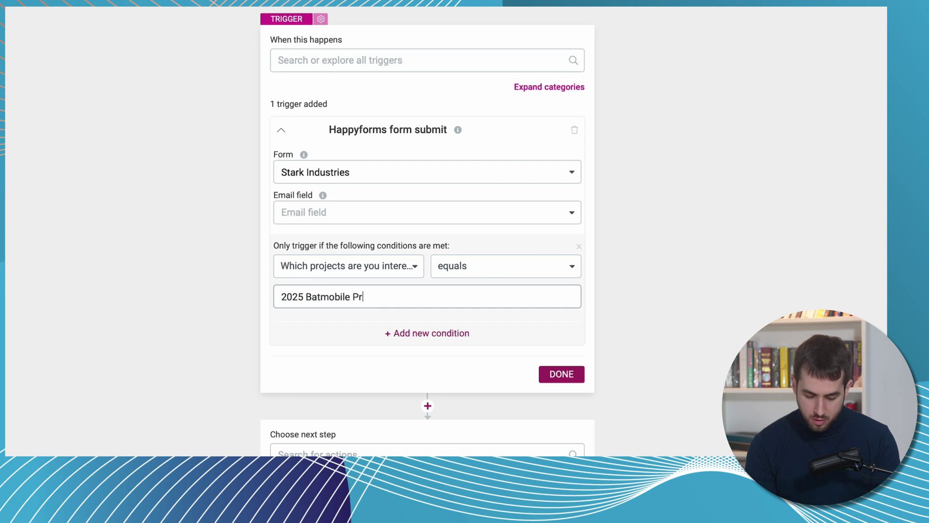
pyautogui.write('oject')
pyautogui.click(840, 209)
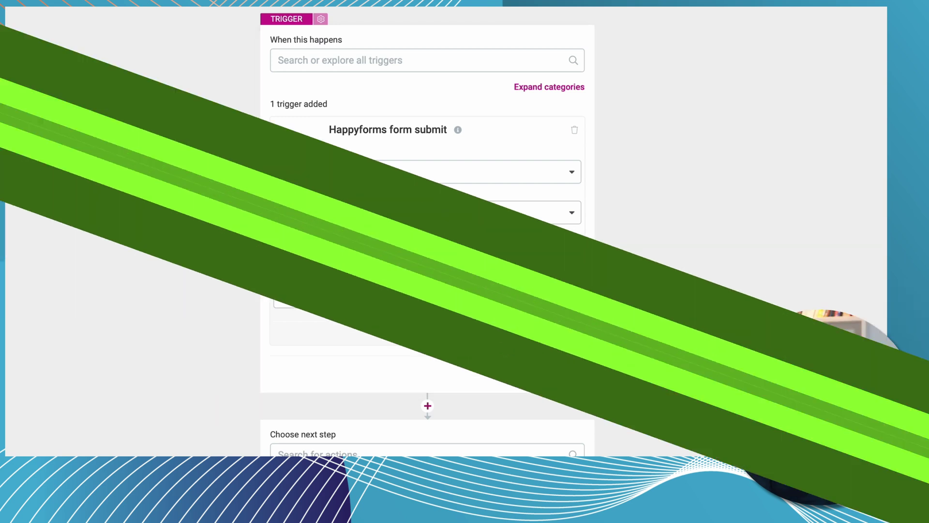